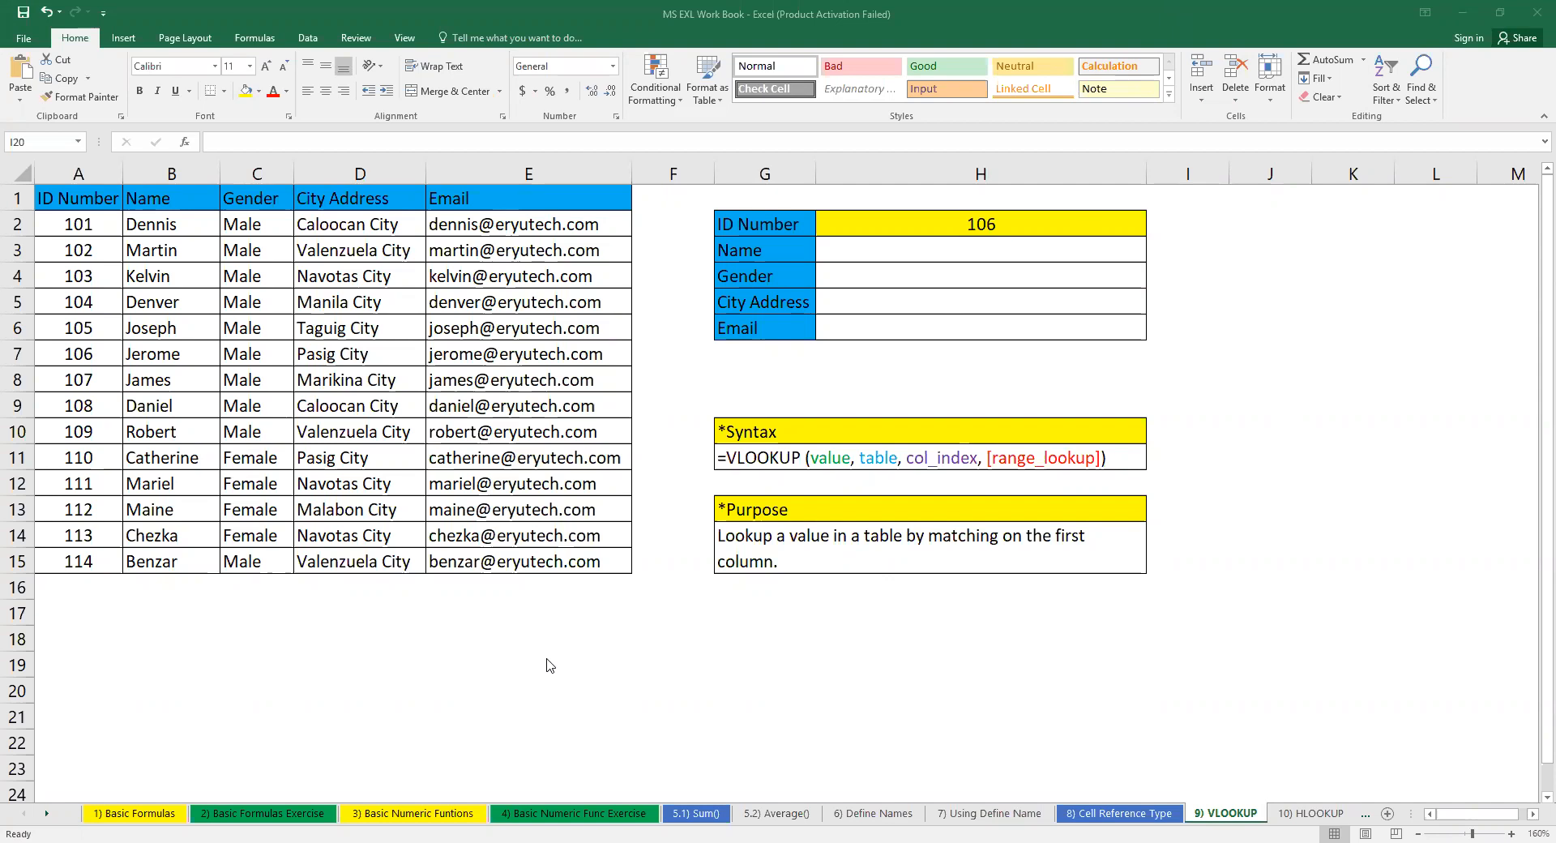
click(379, 641)
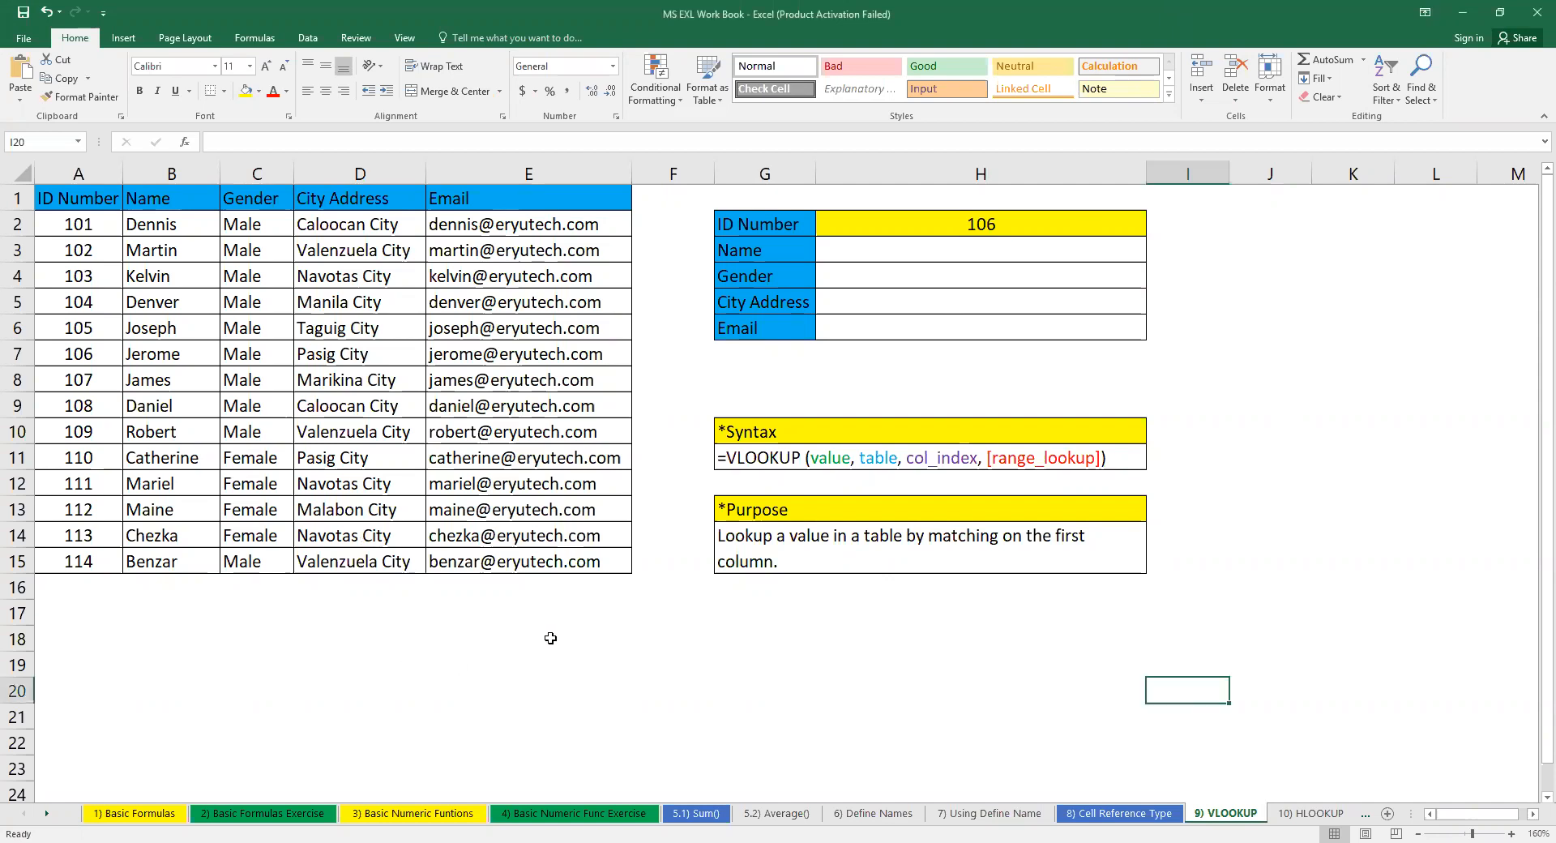
click(771, 462)
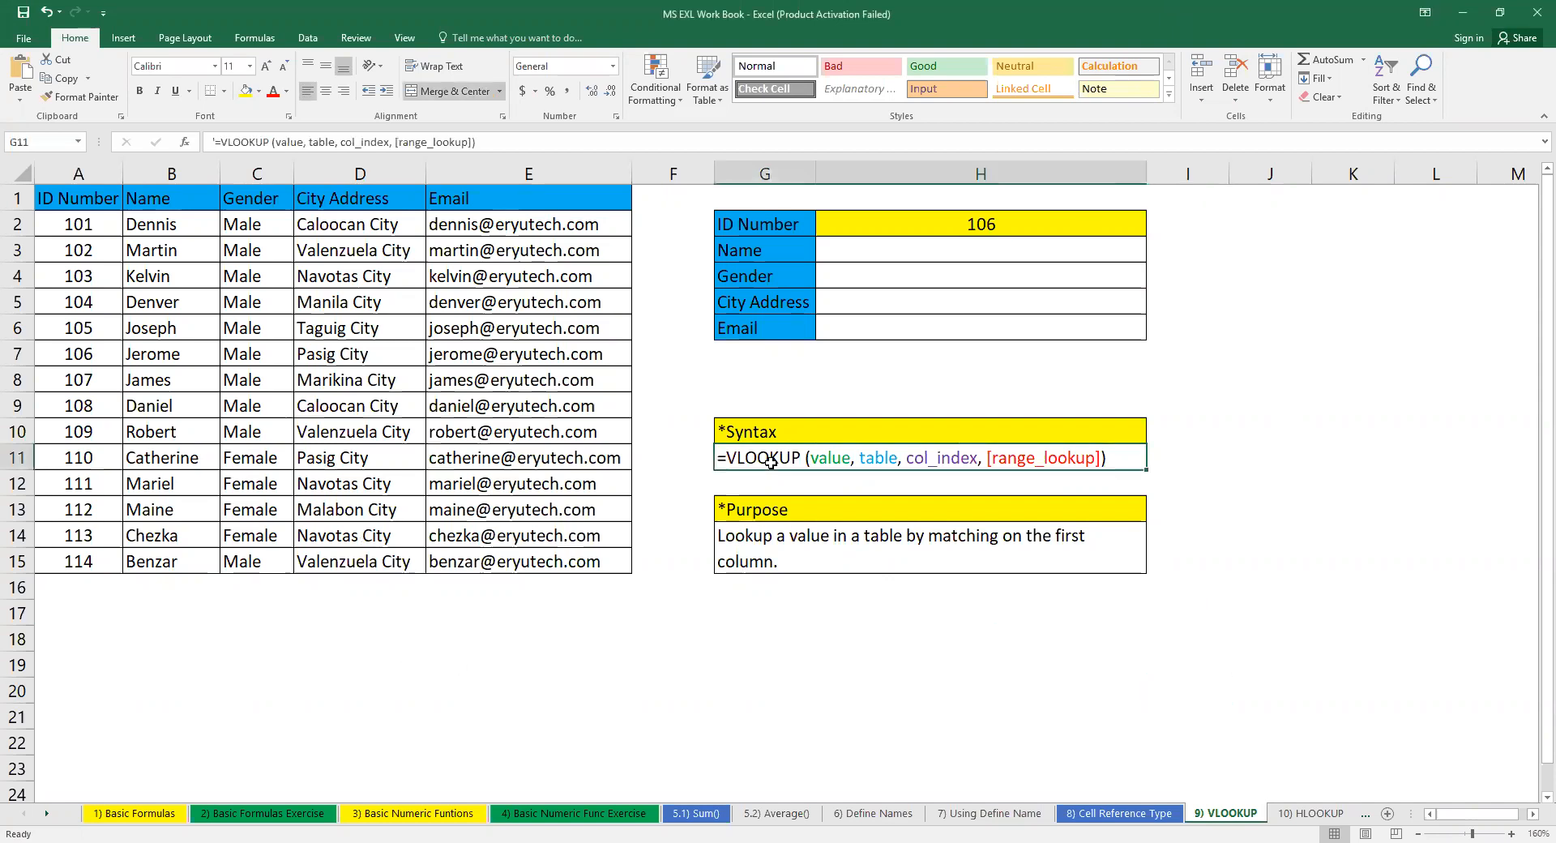
click(809, 708)
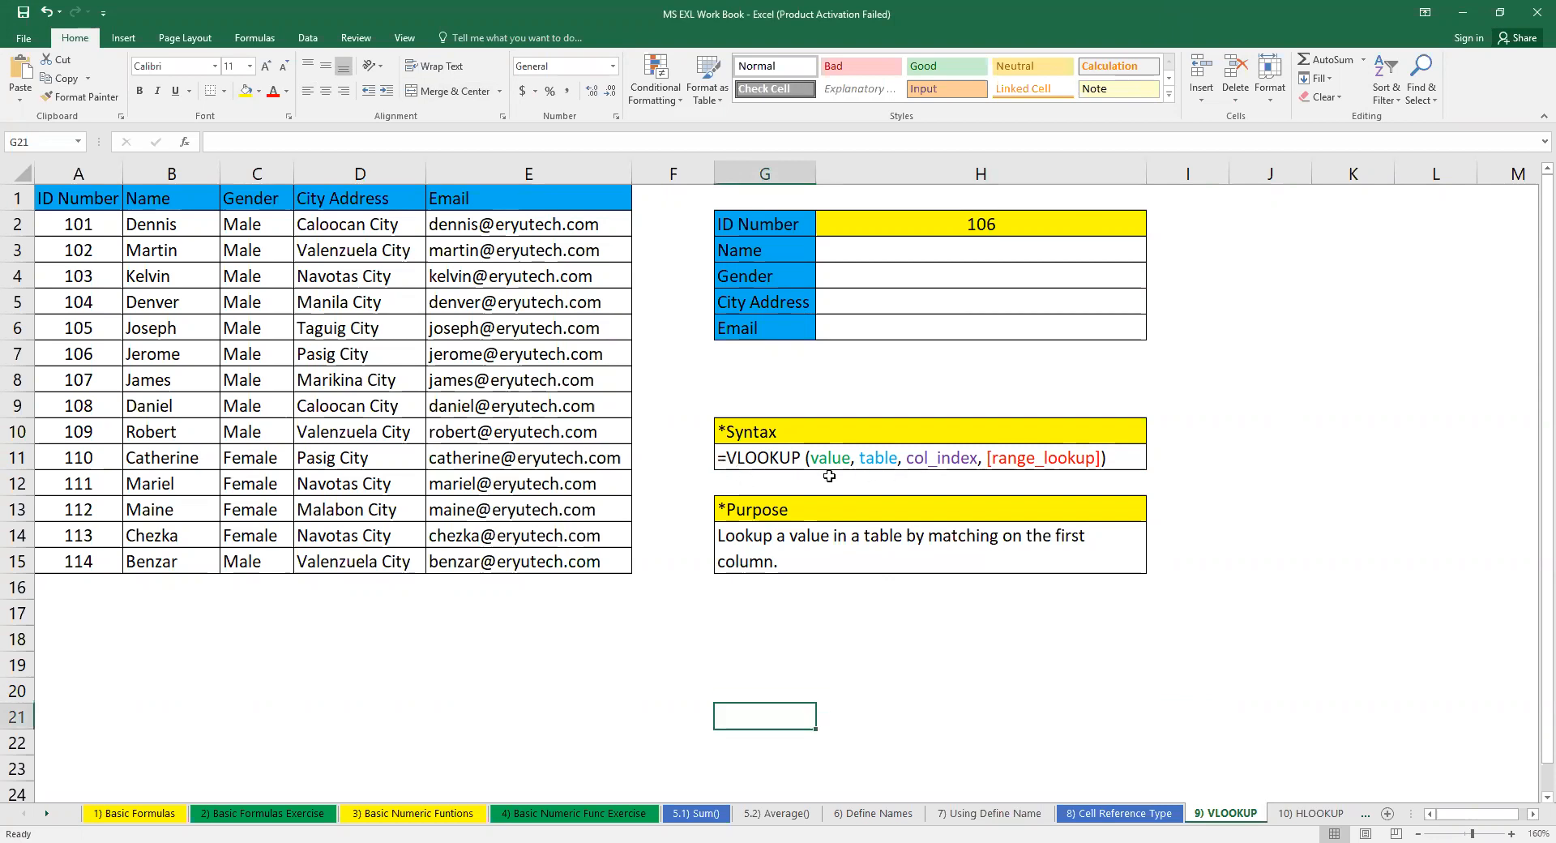
click(955, 644)
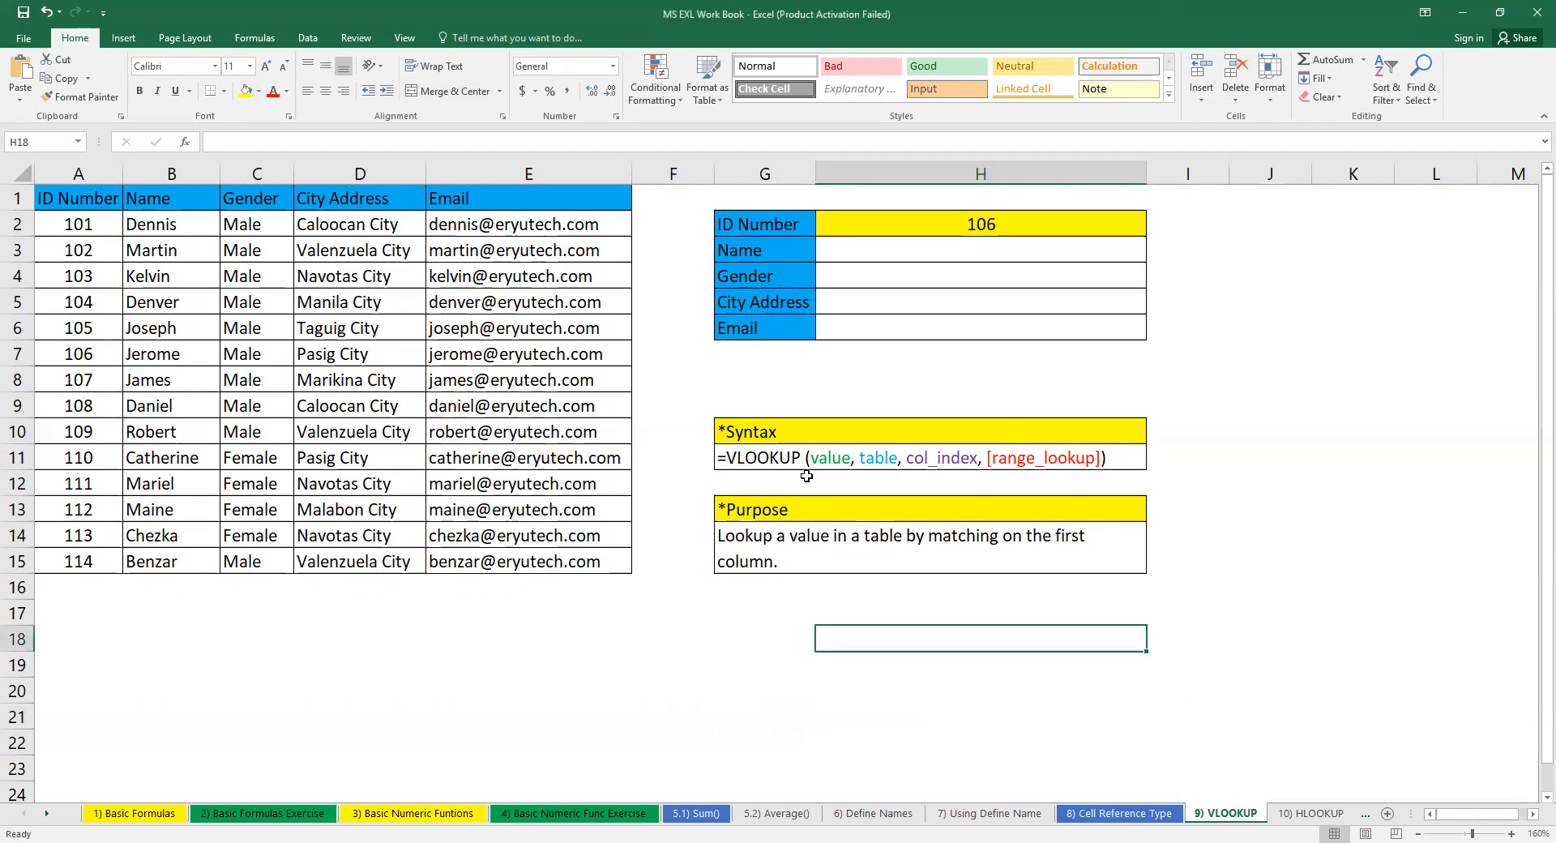
click(760, 458)
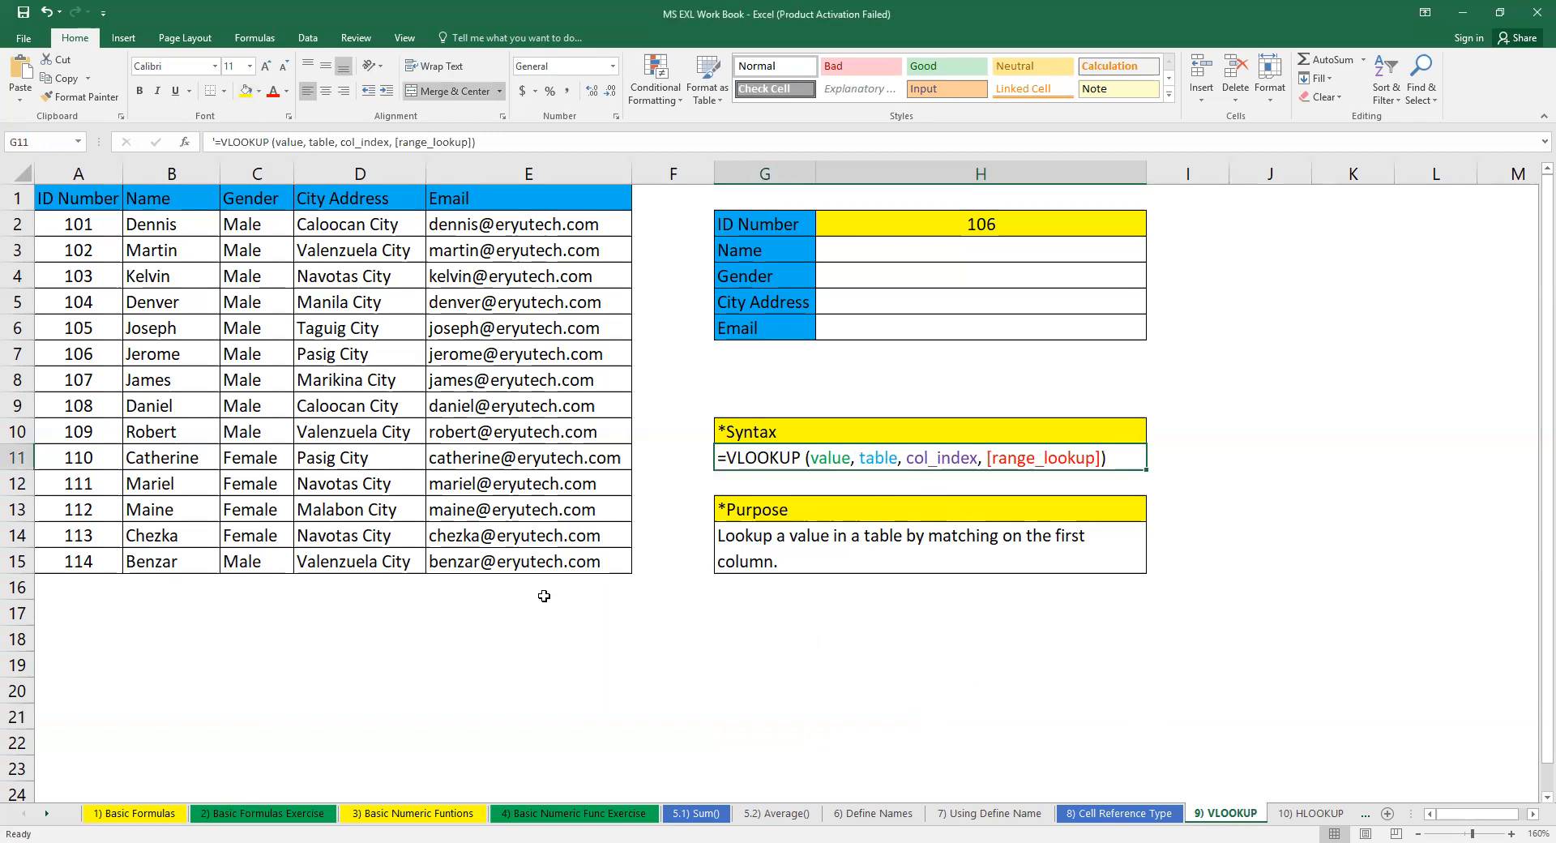
click(831, 630)
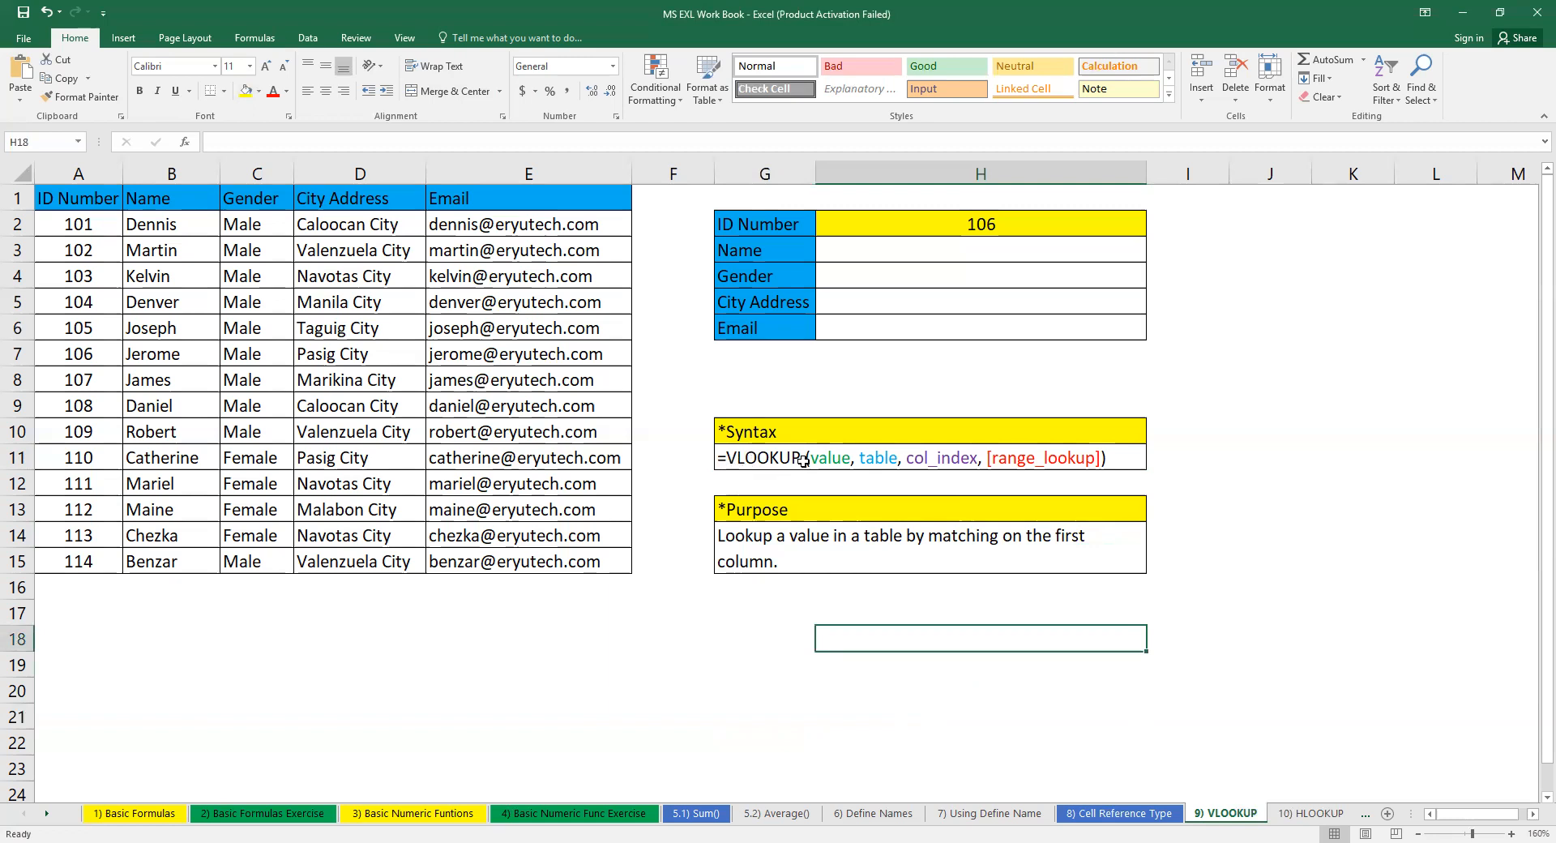
click(1307, 462)
text(=)
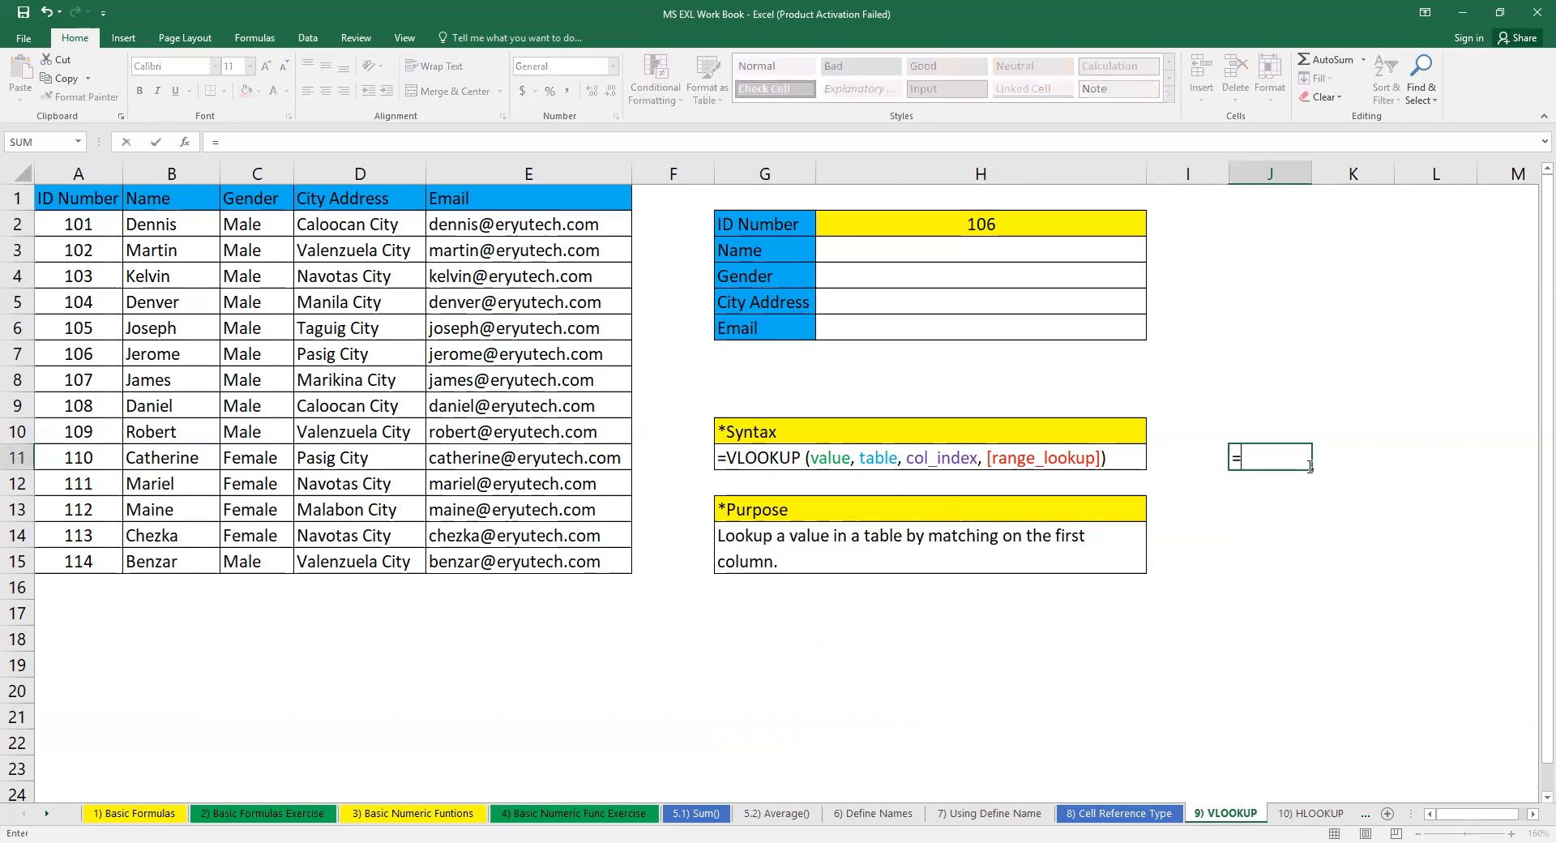
text(vlook)
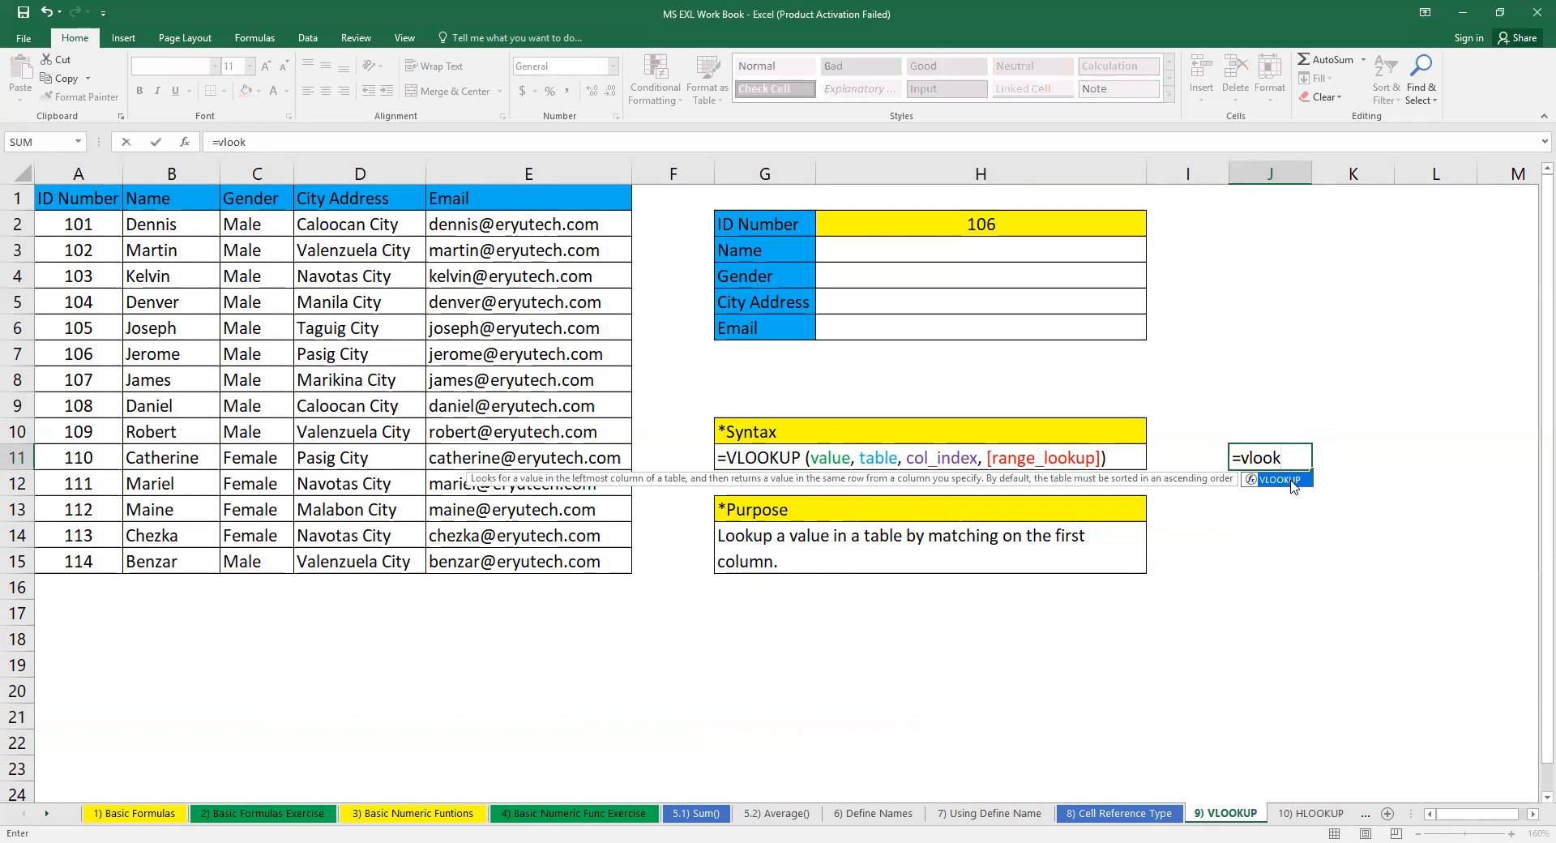
double_click(1296, 481)
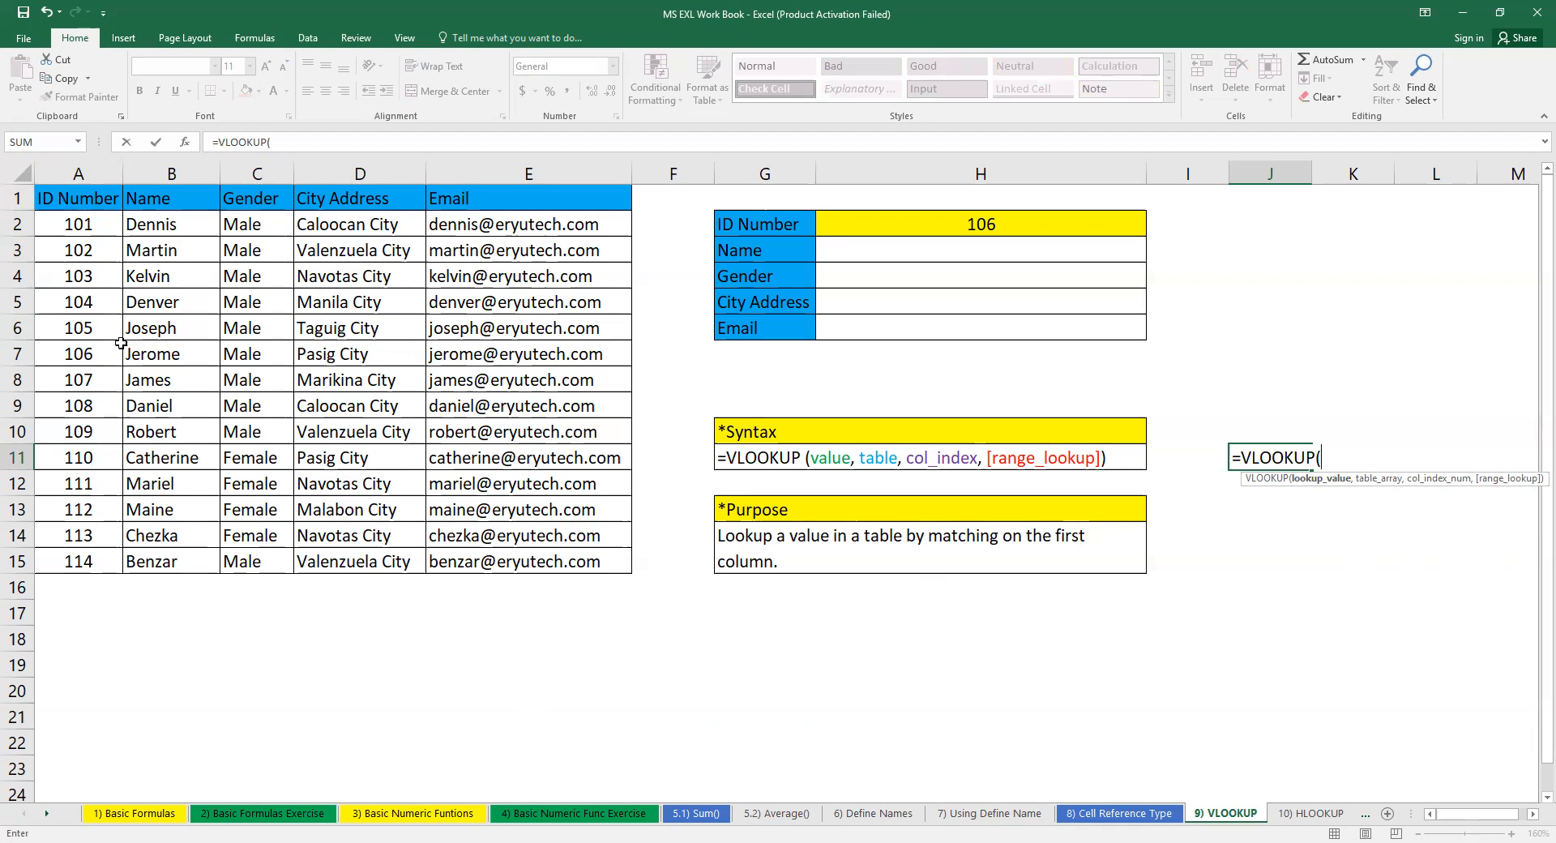
drag(78, 198, 109, 453)
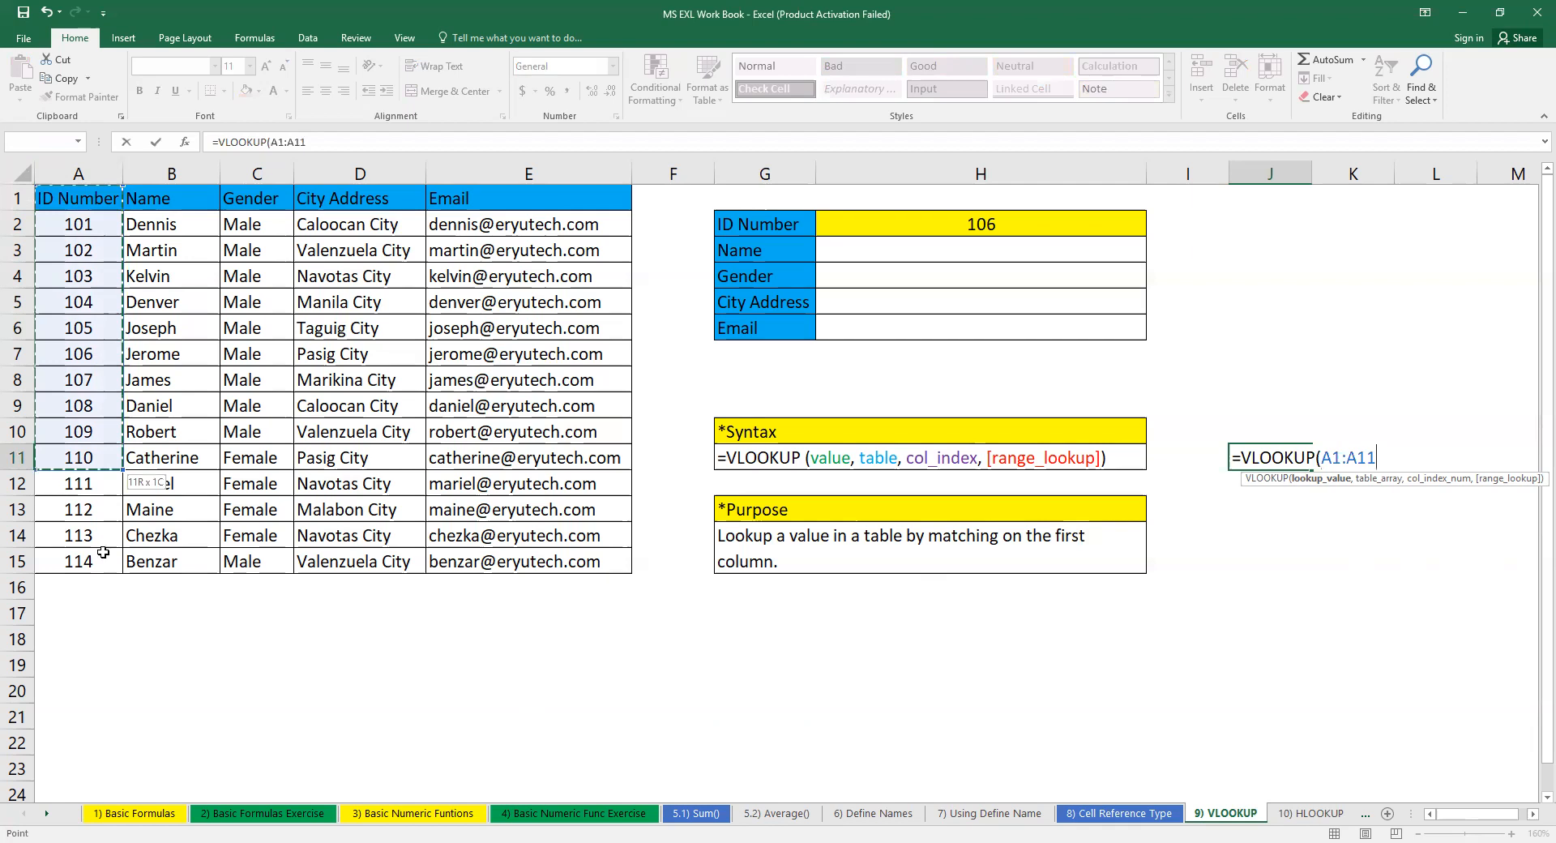
click(101, 645)
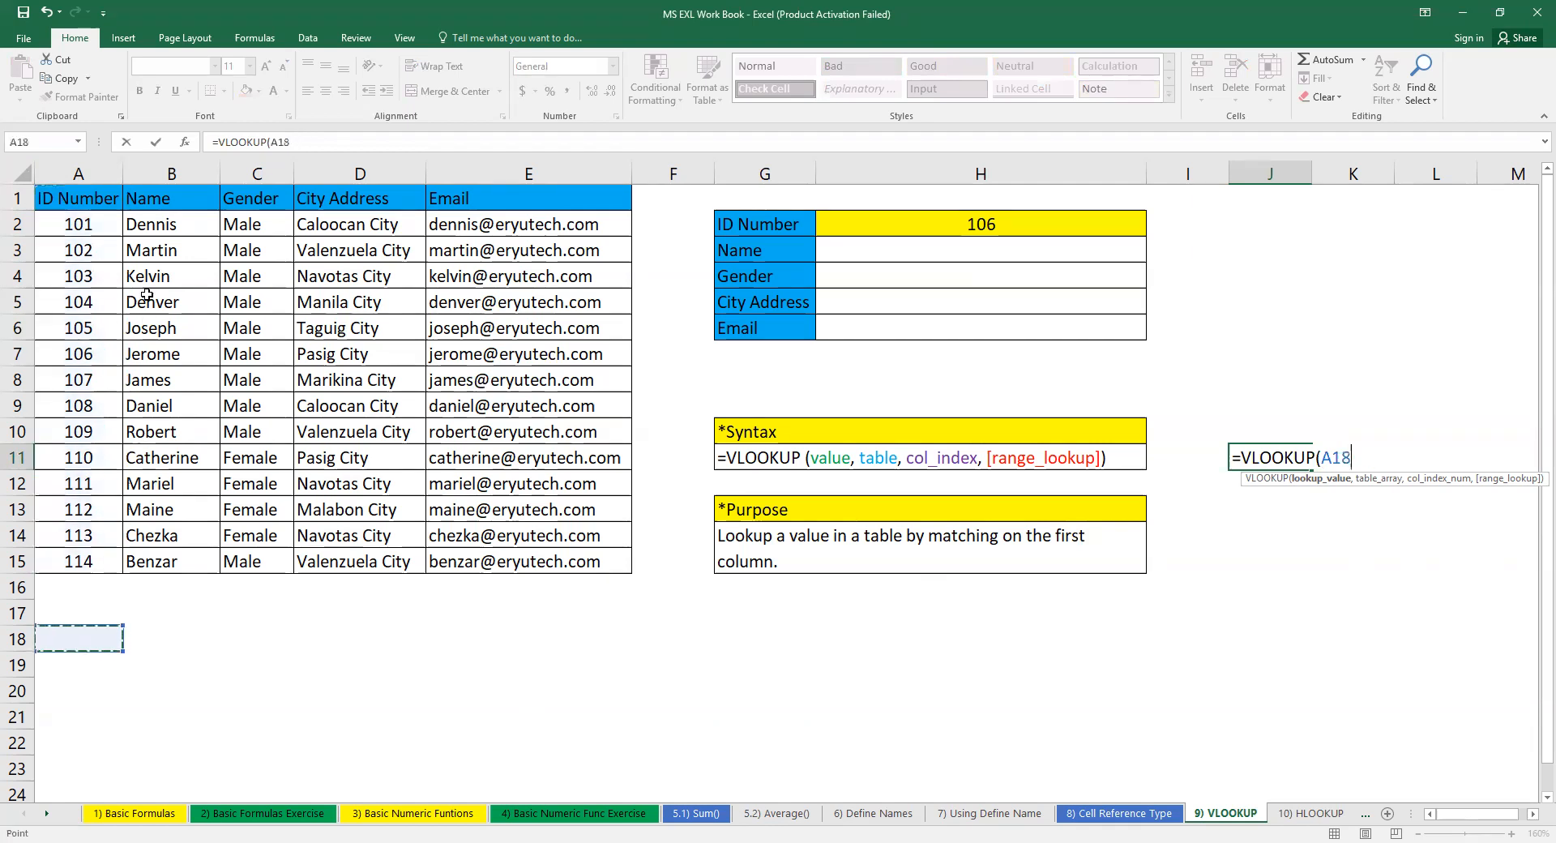
click(84, 217)
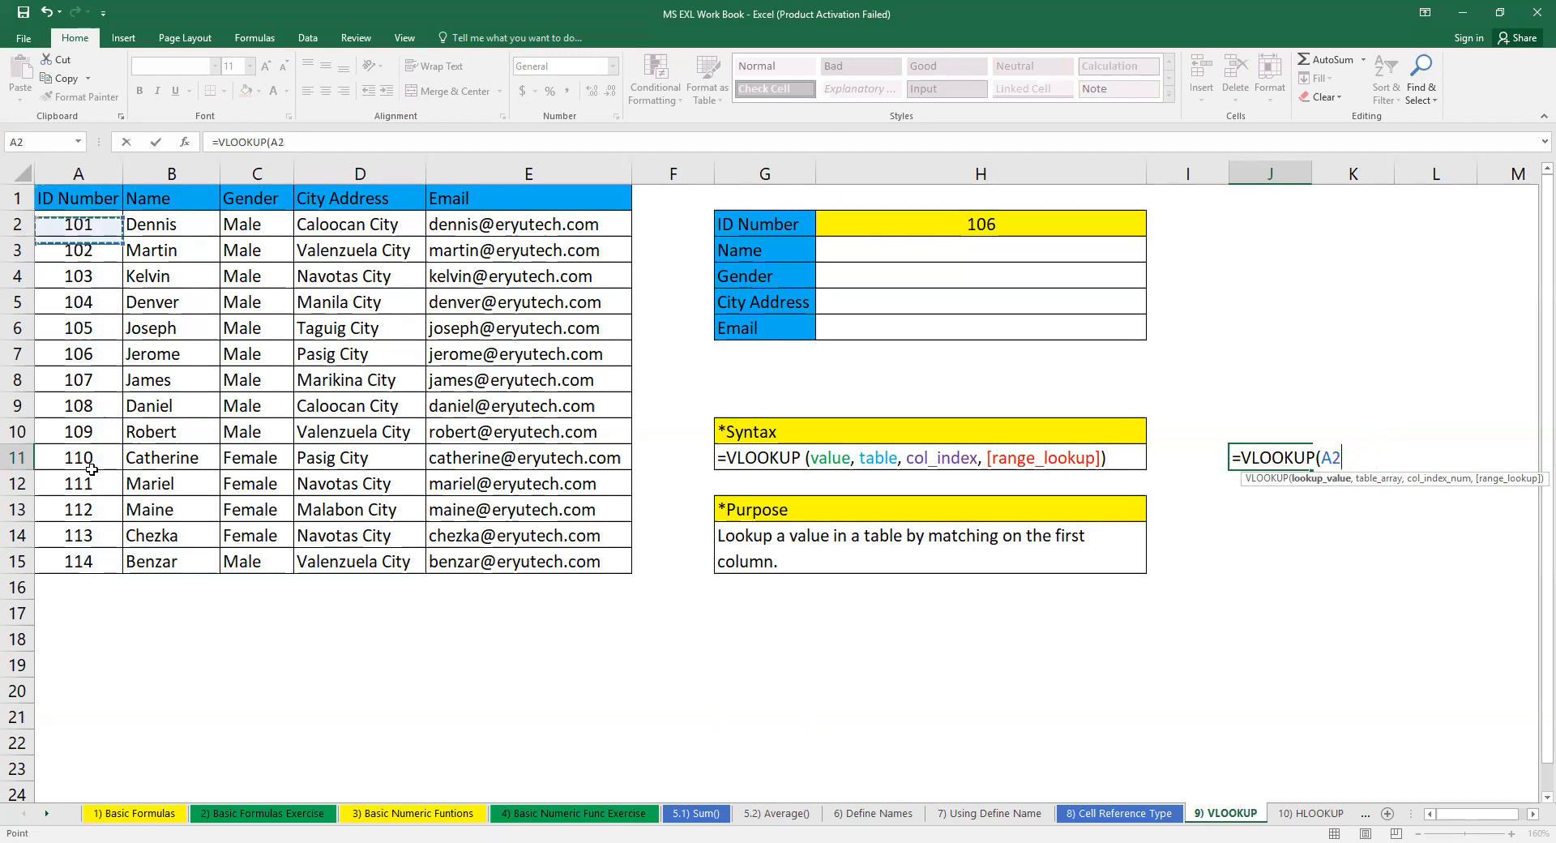
shift+click(93, 539)
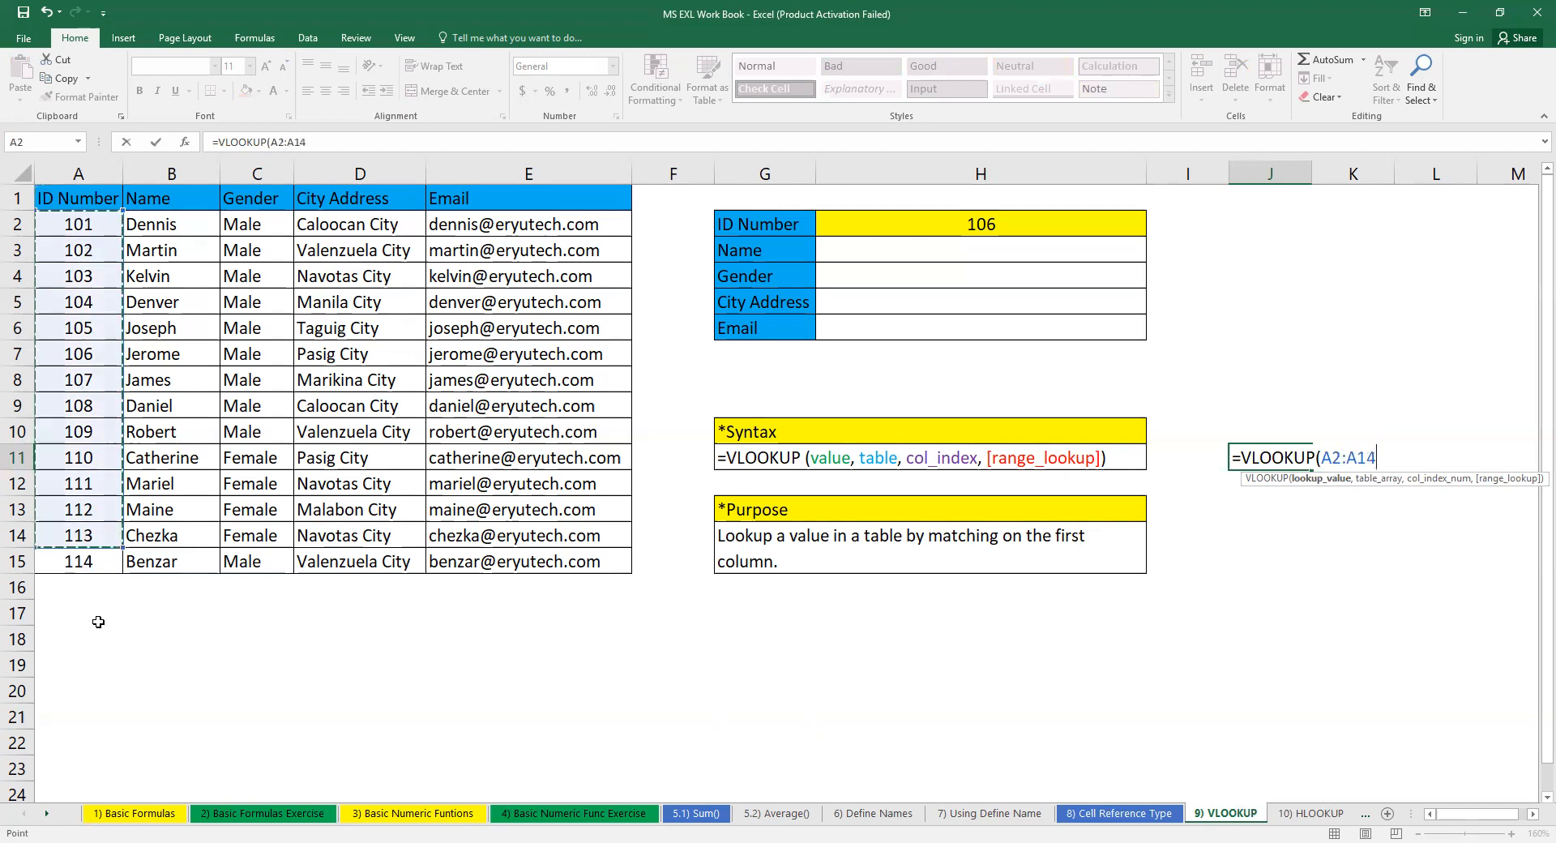
drag(158, 629, 144, 561)
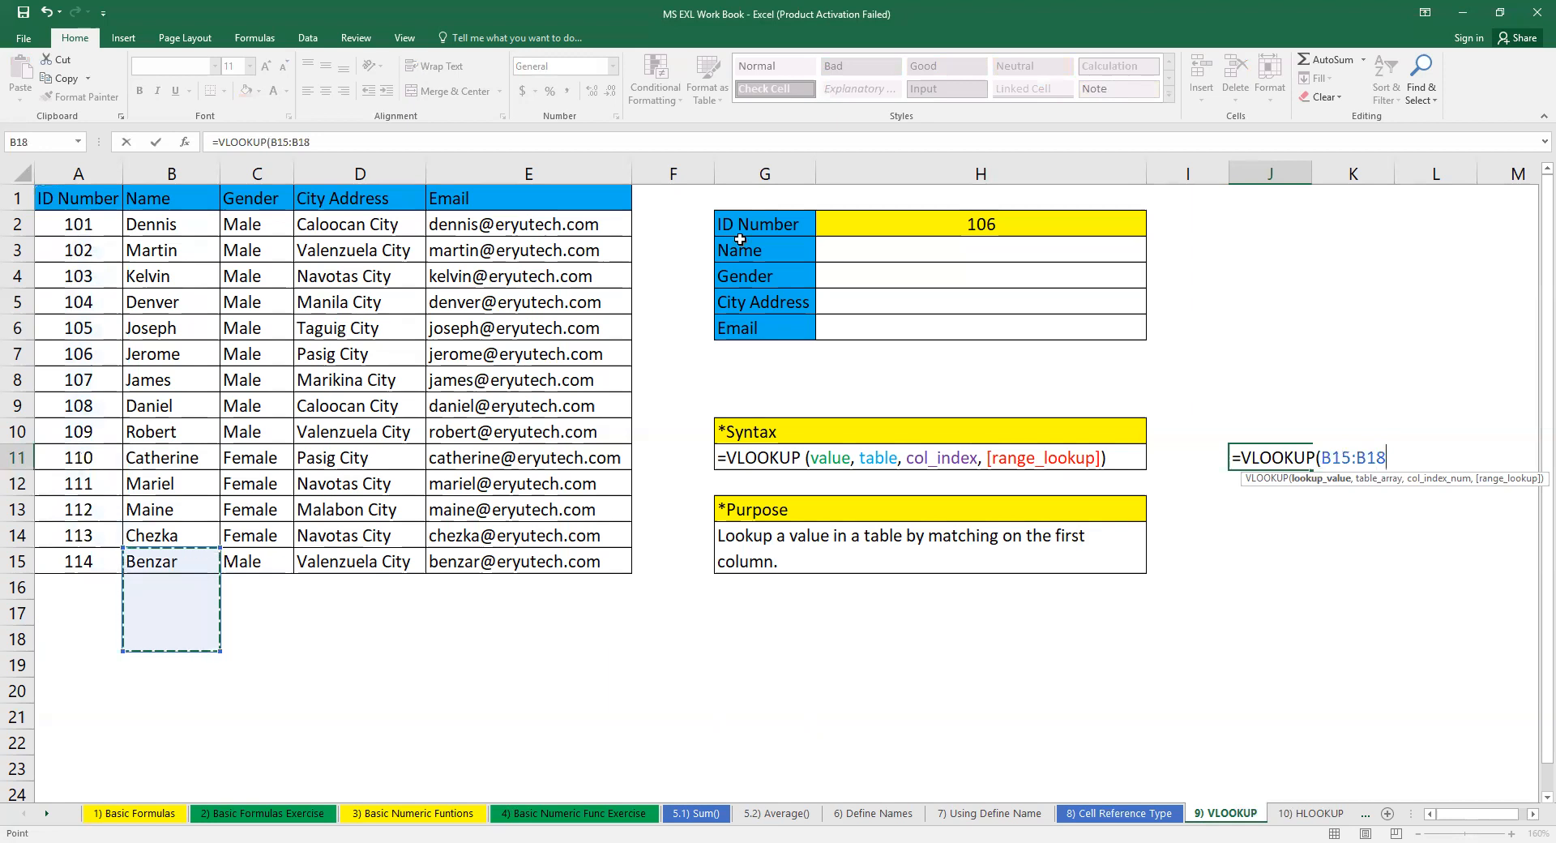
click(975, 221)
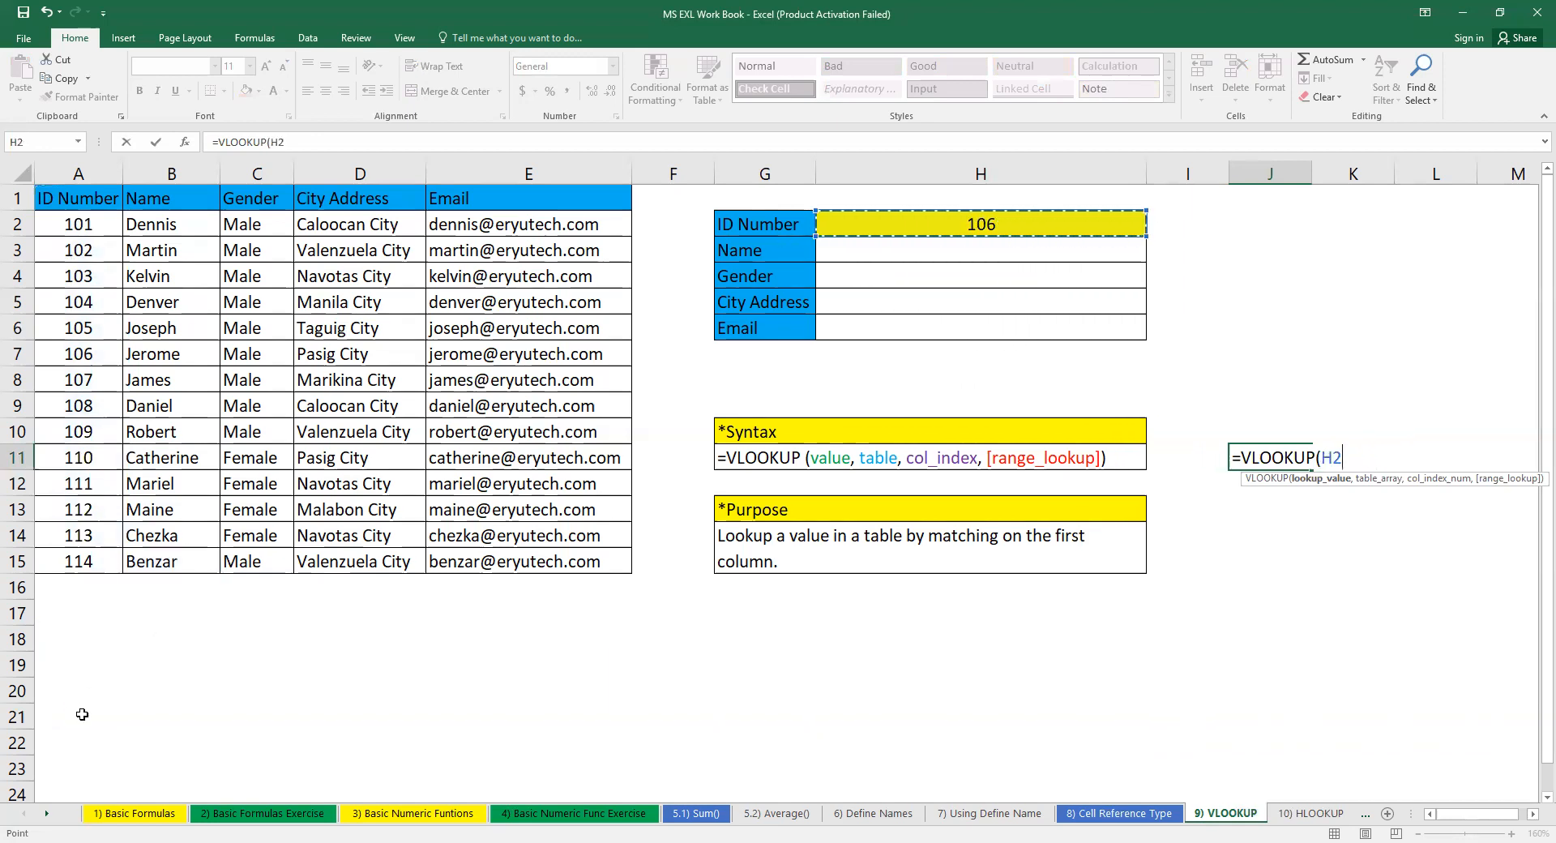
click(91, 354)
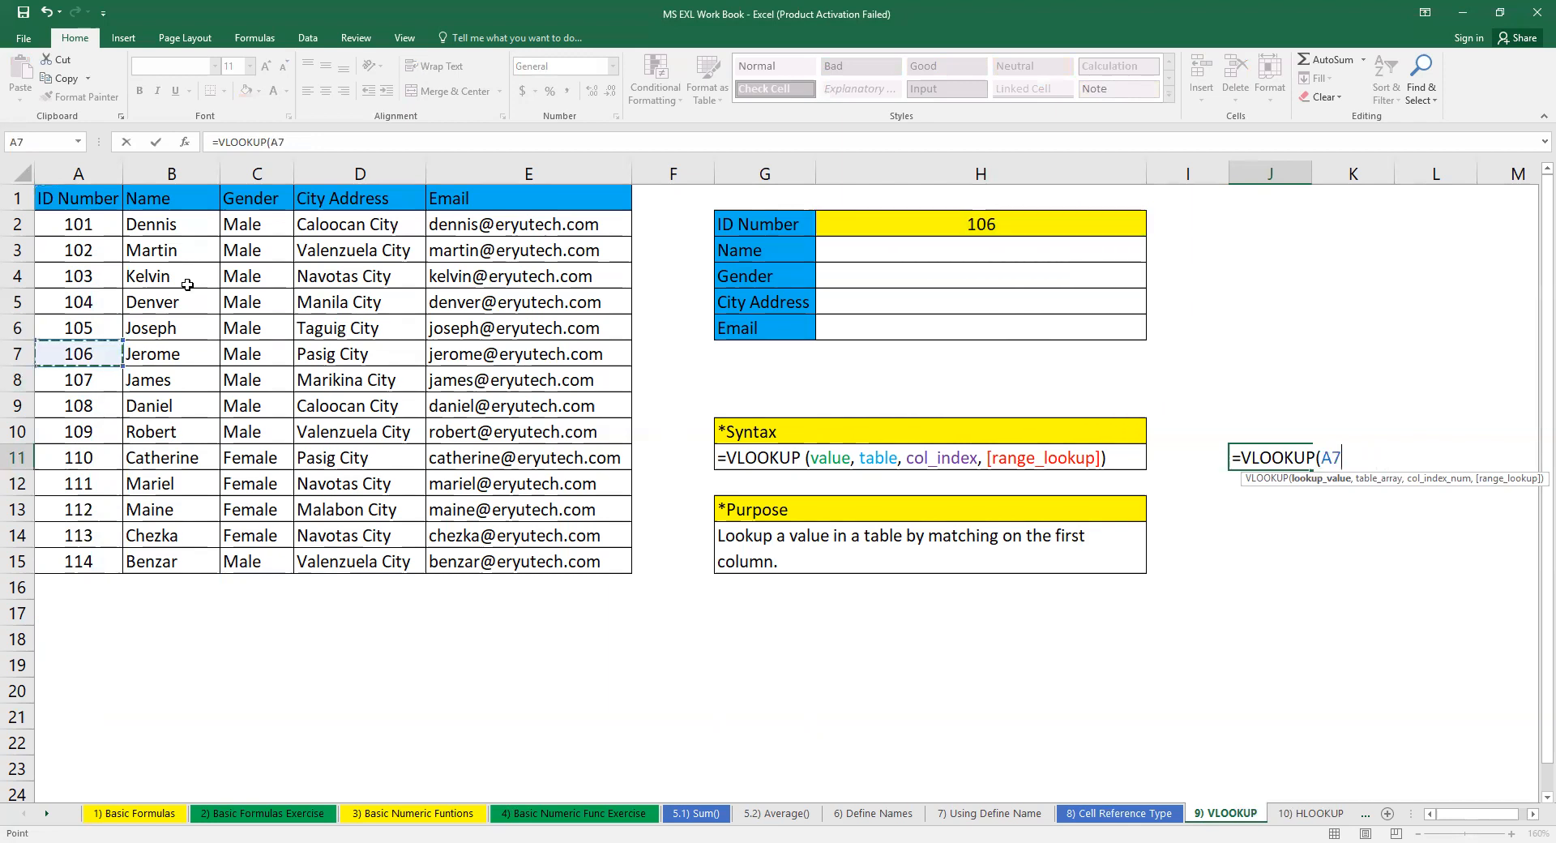
click(179, 354)
click(257, 352)
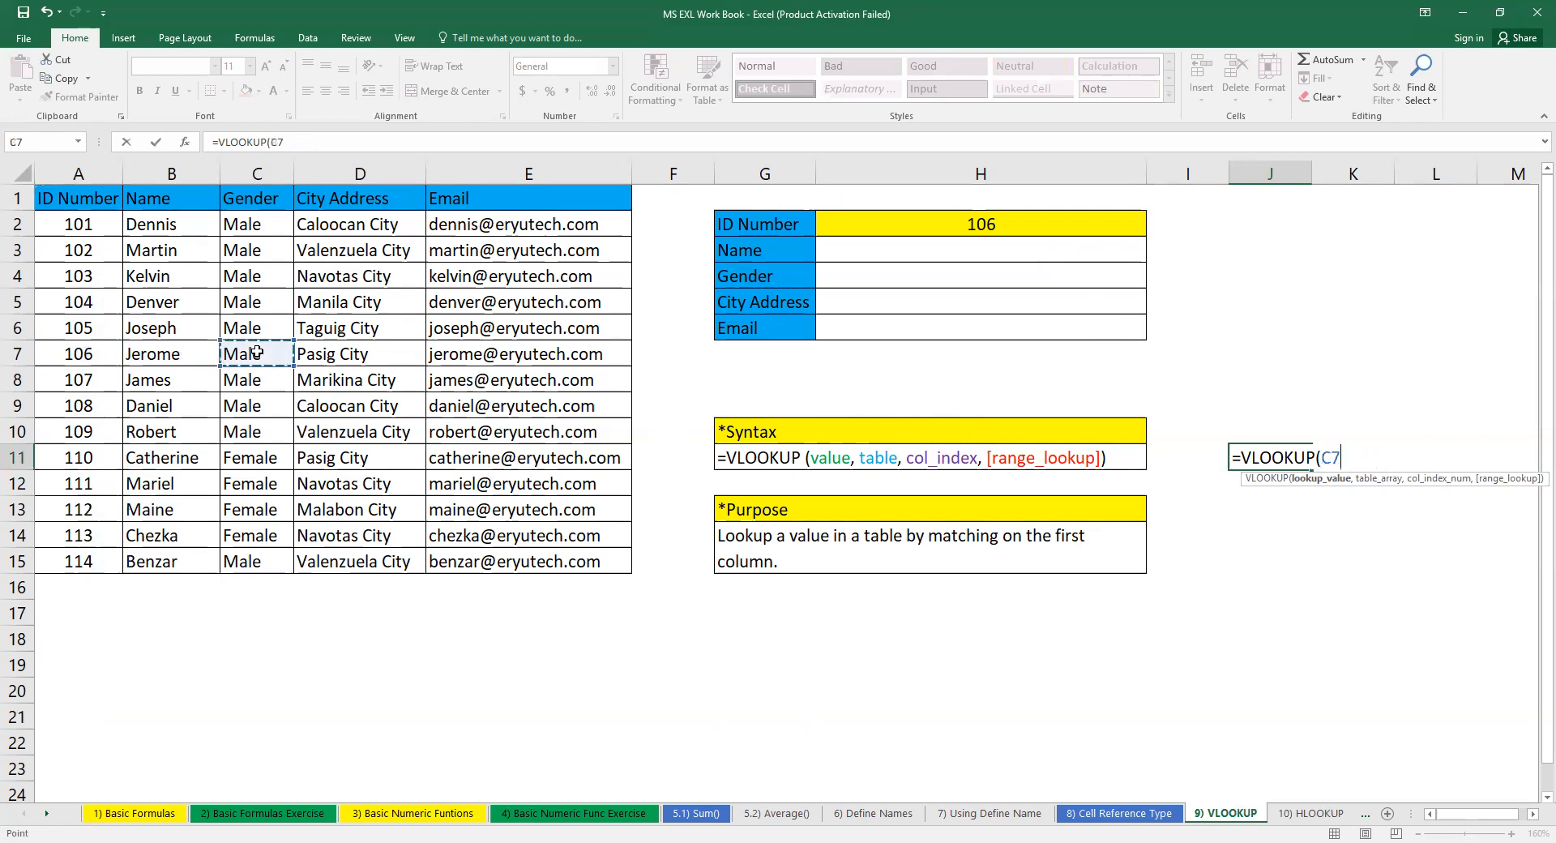
click(336, 357)
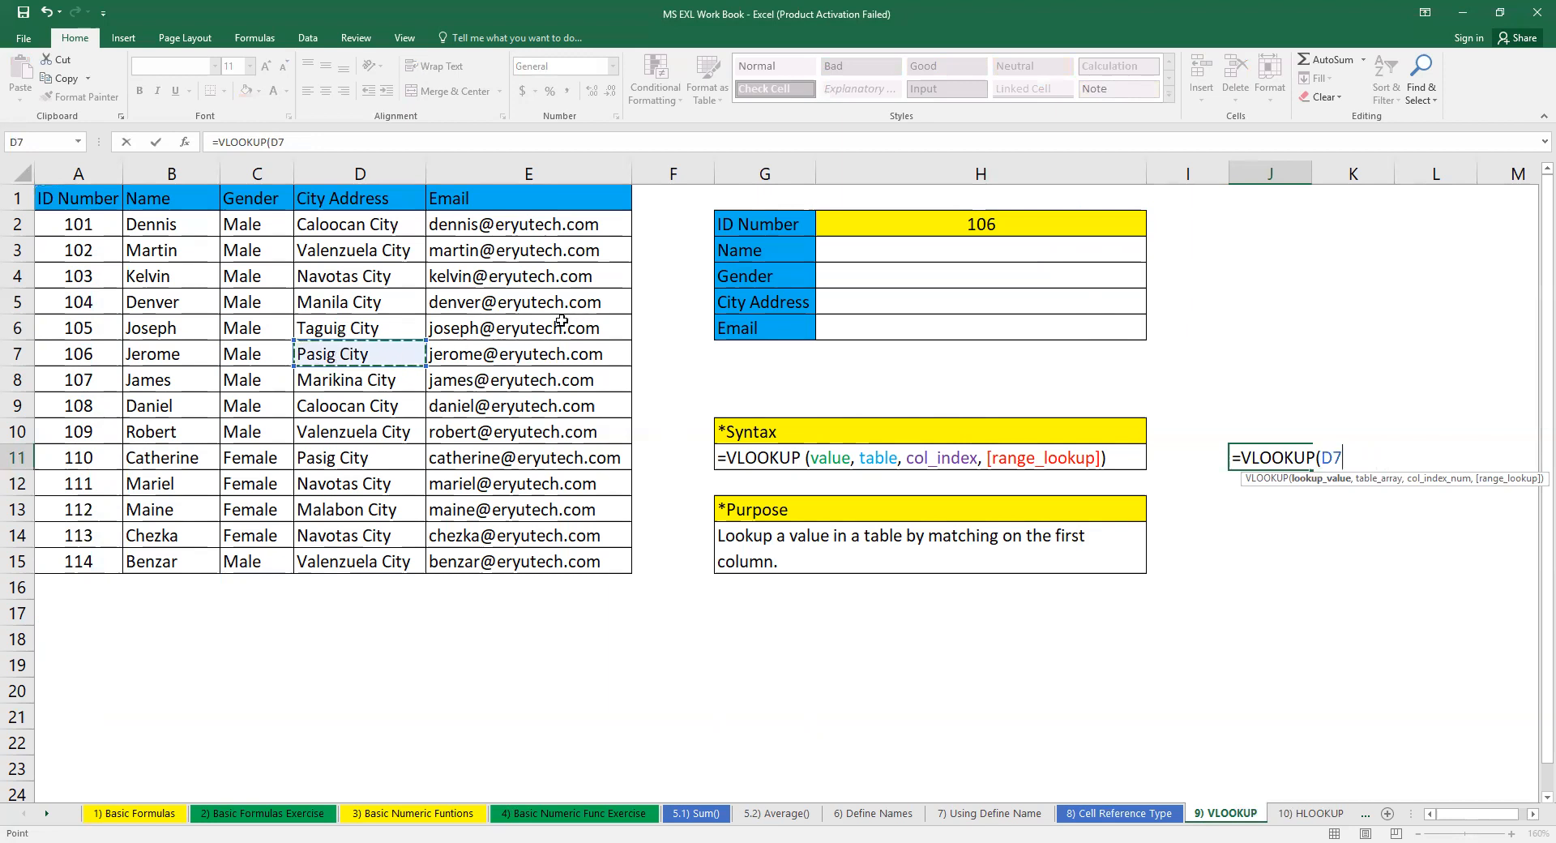
click(455, 639)
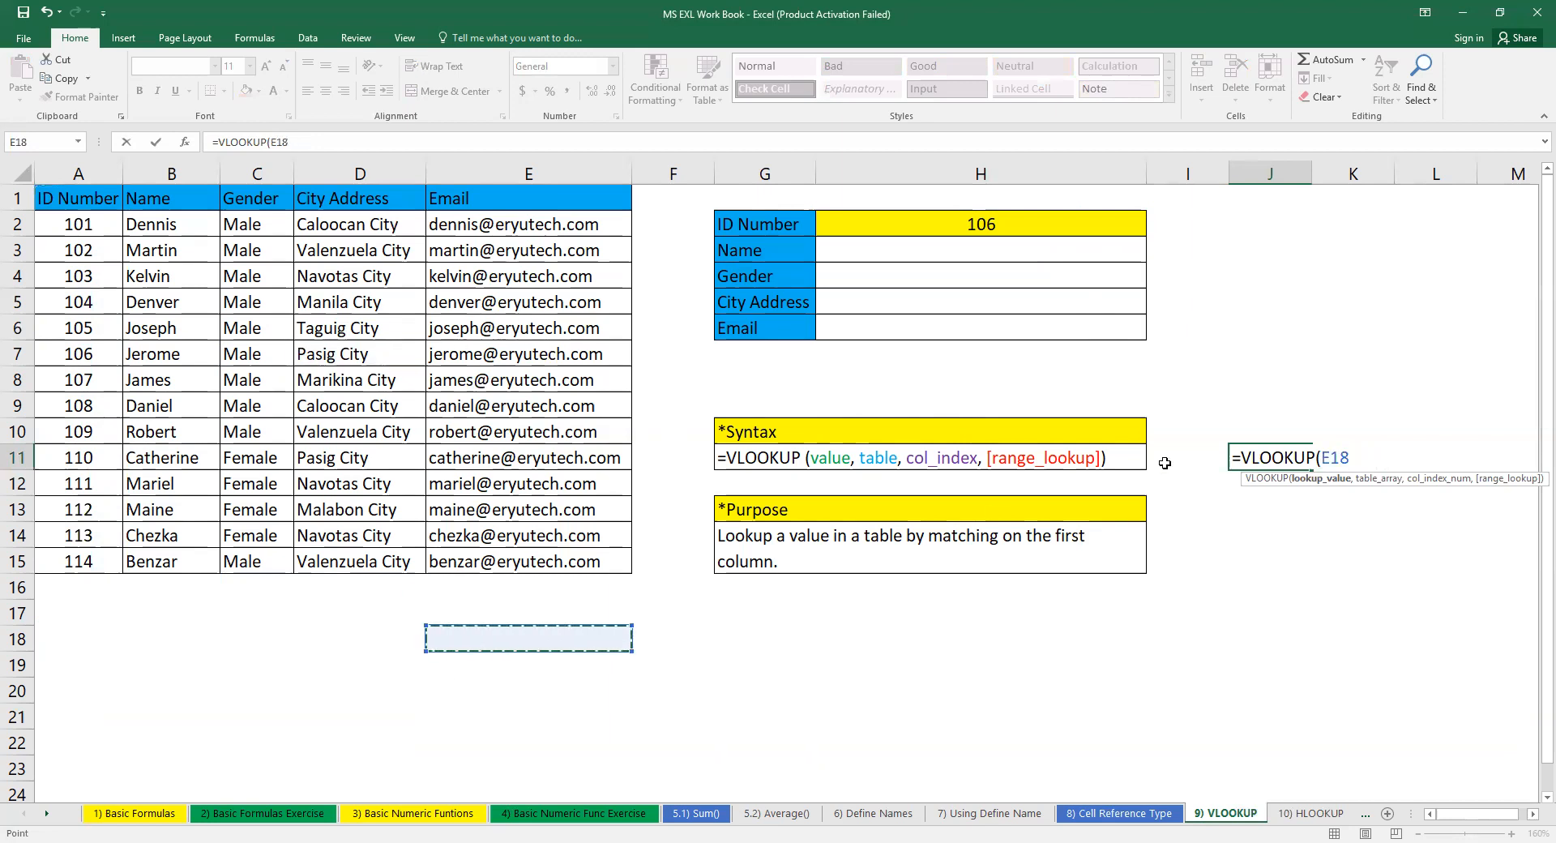
drag(1289, 605, 1297, 585)
drag(1377, 457, 1230, 447)
key(Delete)
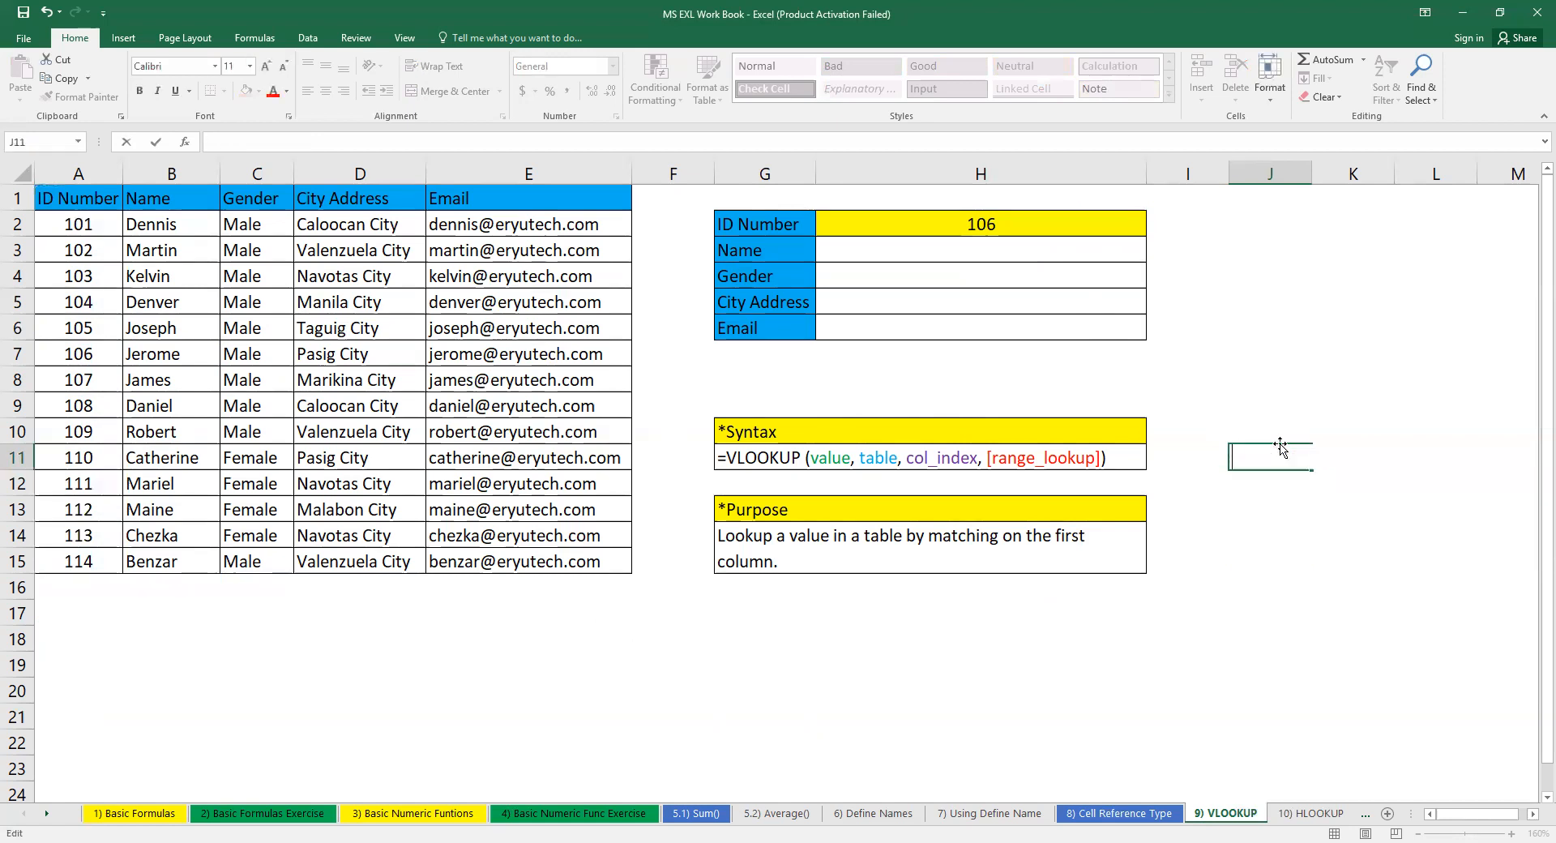
click(1220, 590)
Begin a VLOOKUP formula in the Name result cell H3 with A7 as the lookup value
click(979, 254)
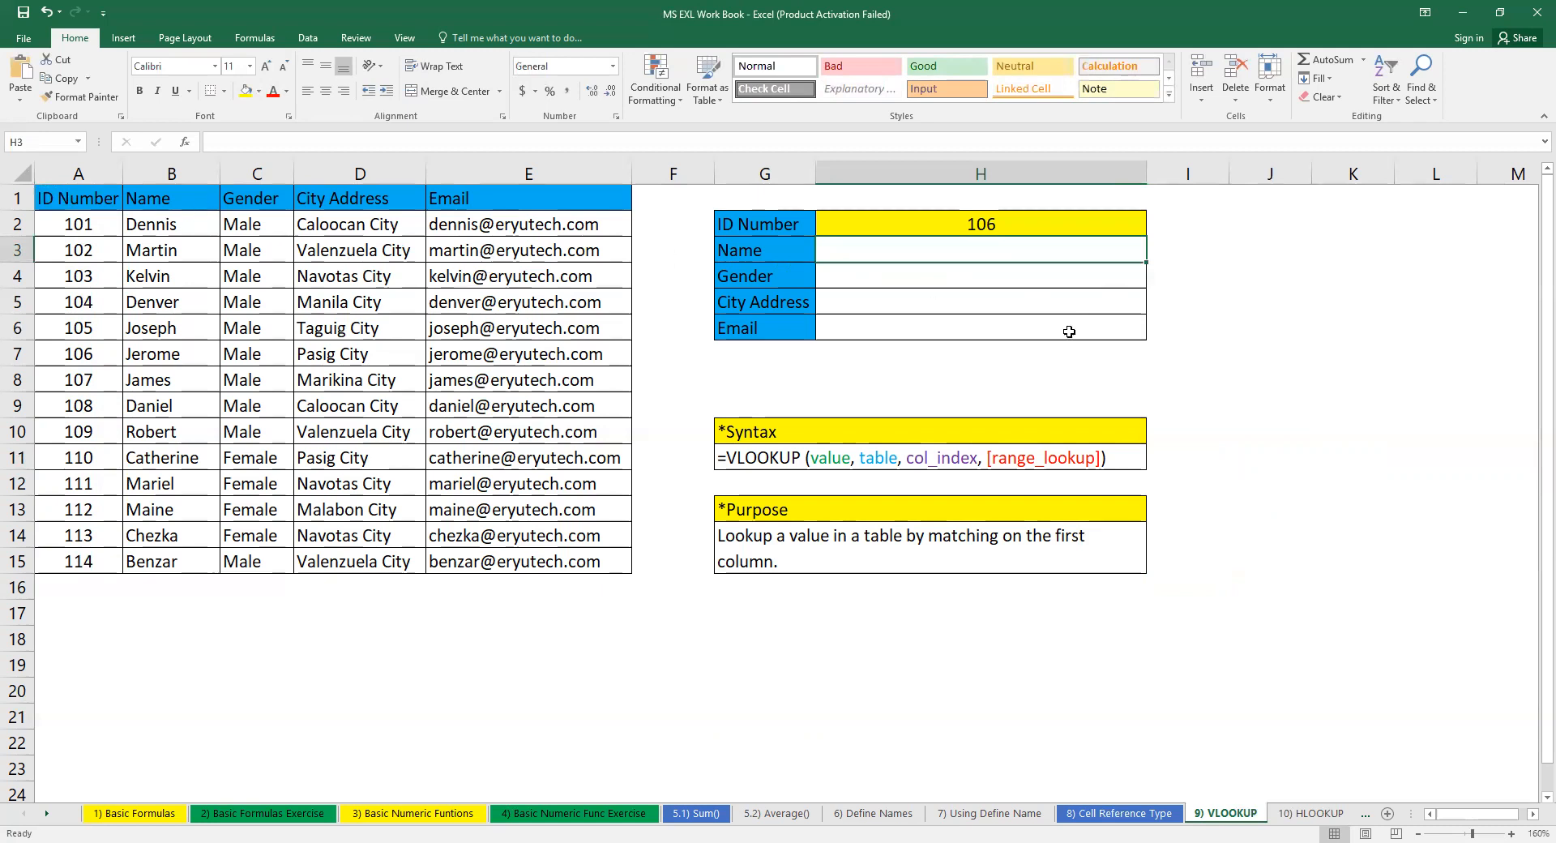
click(970, 226)
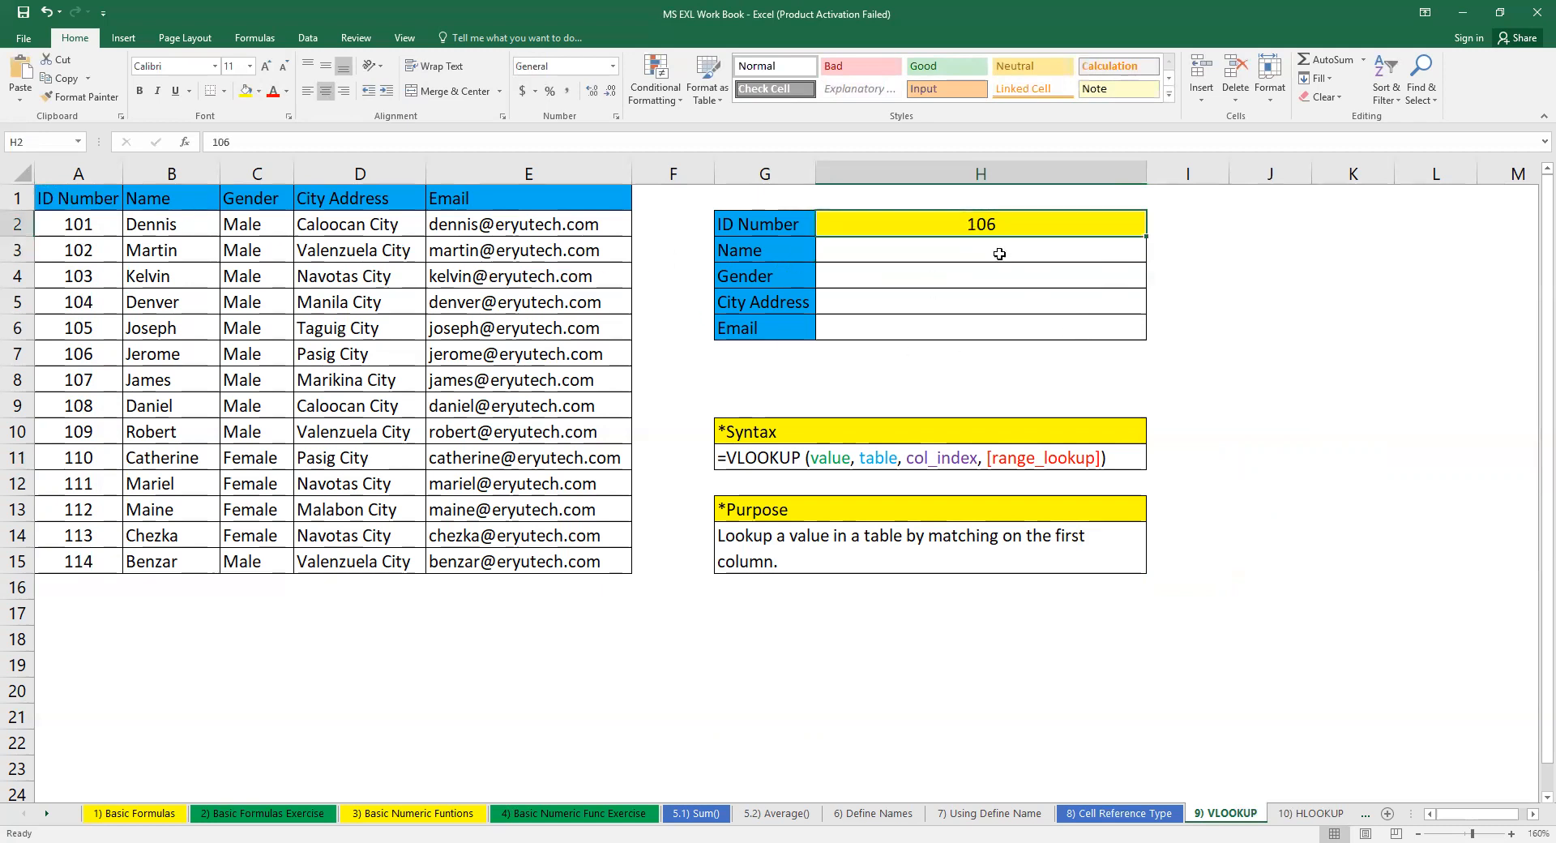
click(901, 257)
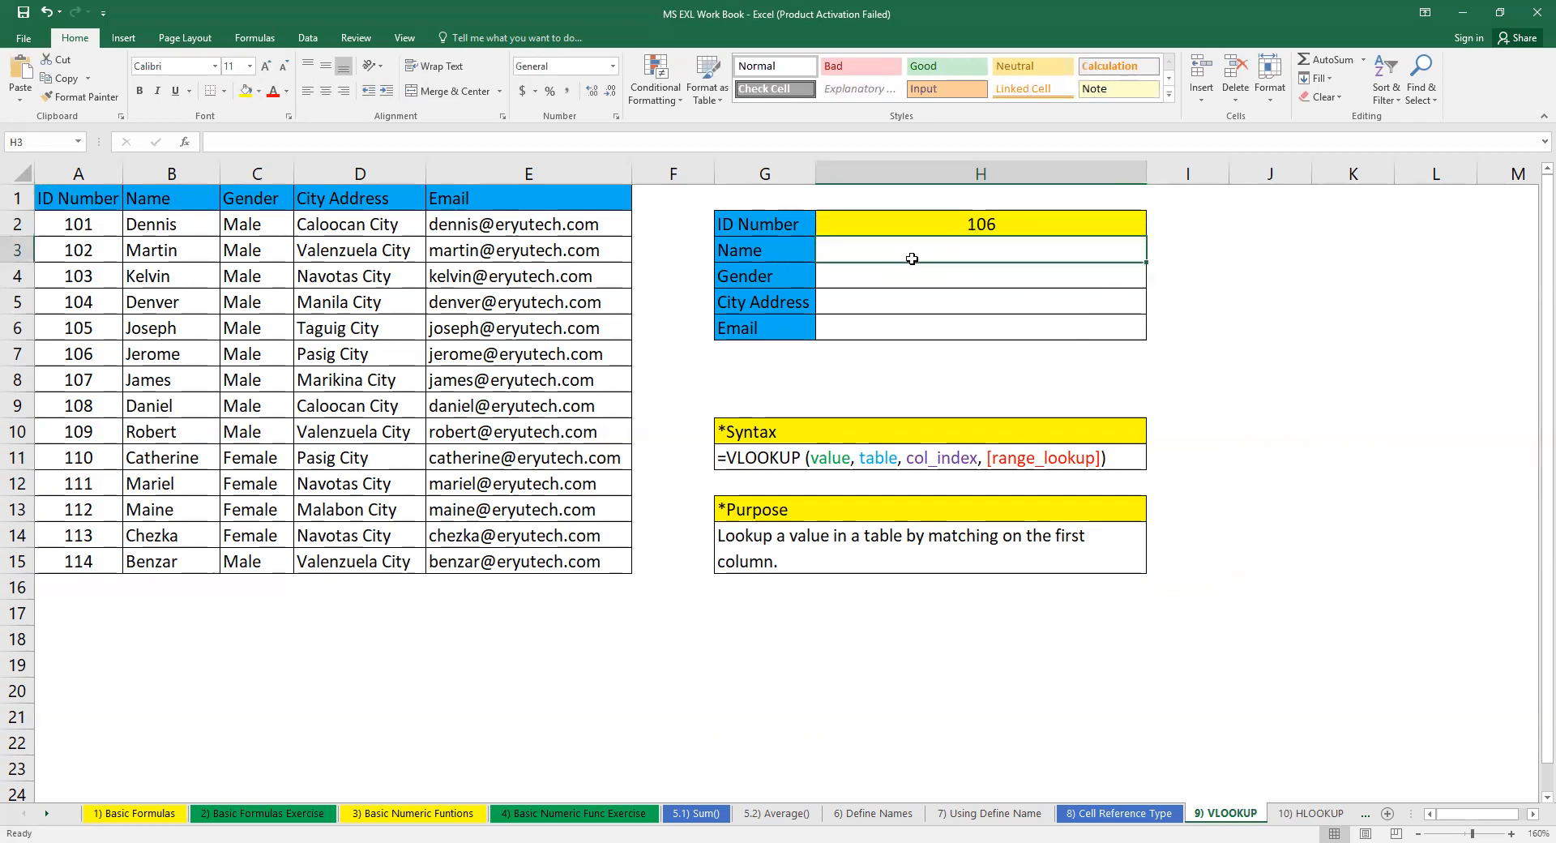
text(=)
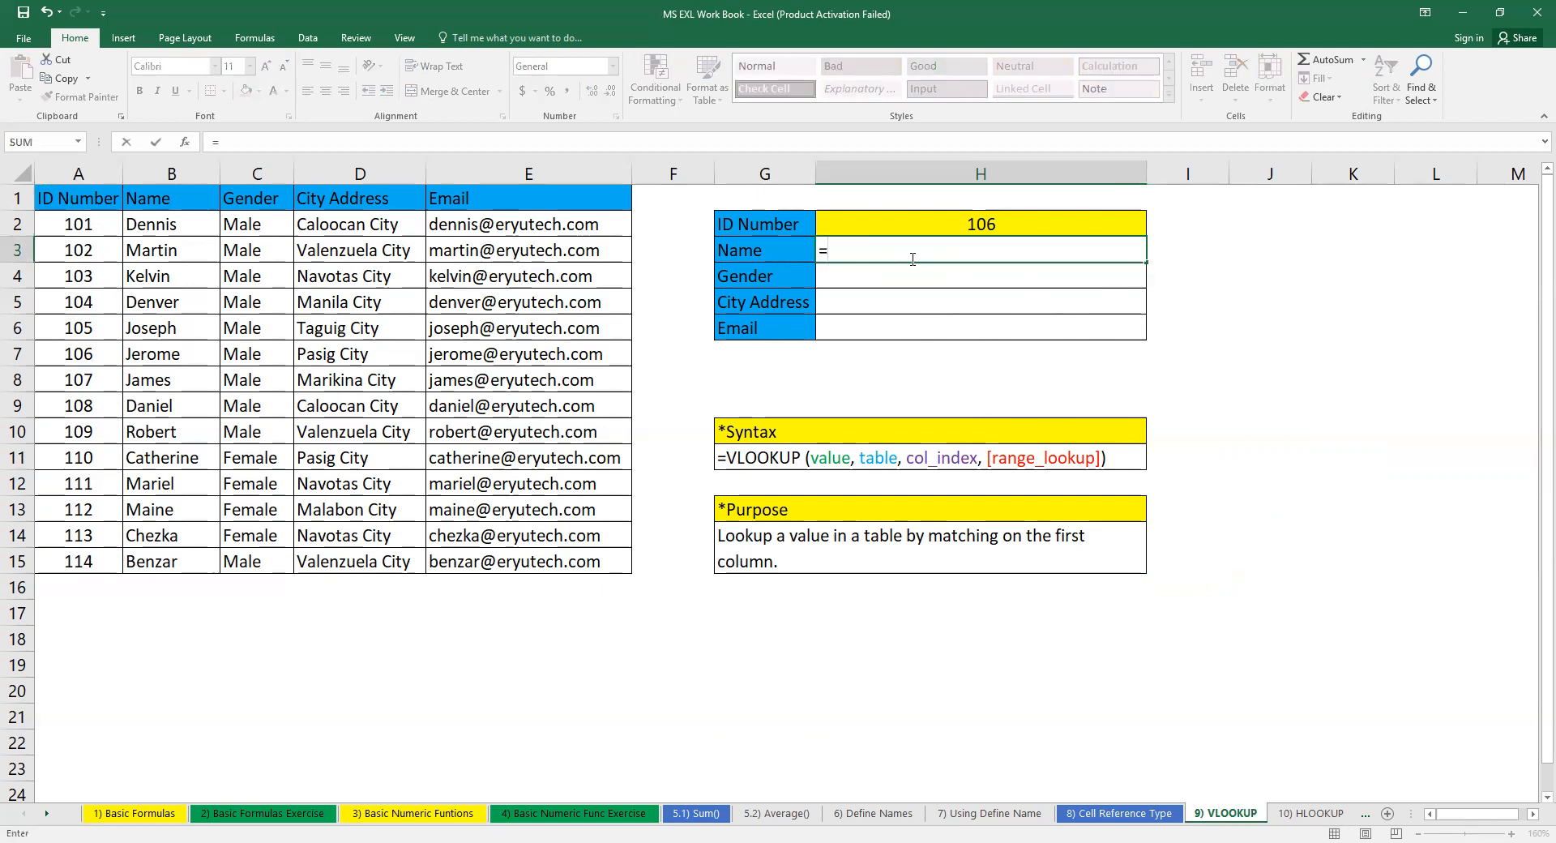
text(vlook)
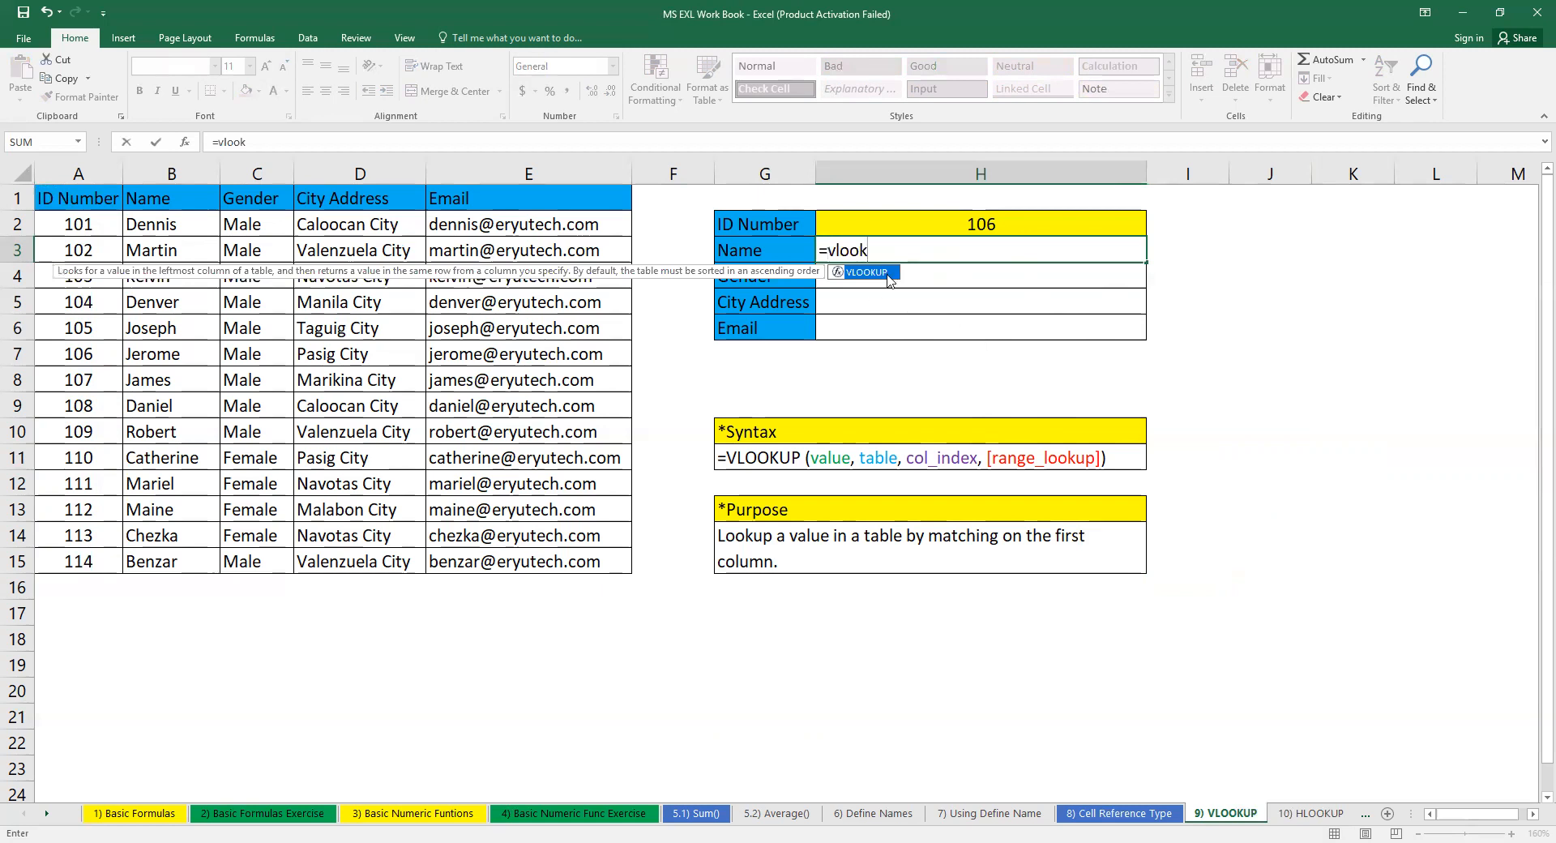
key(Tab)
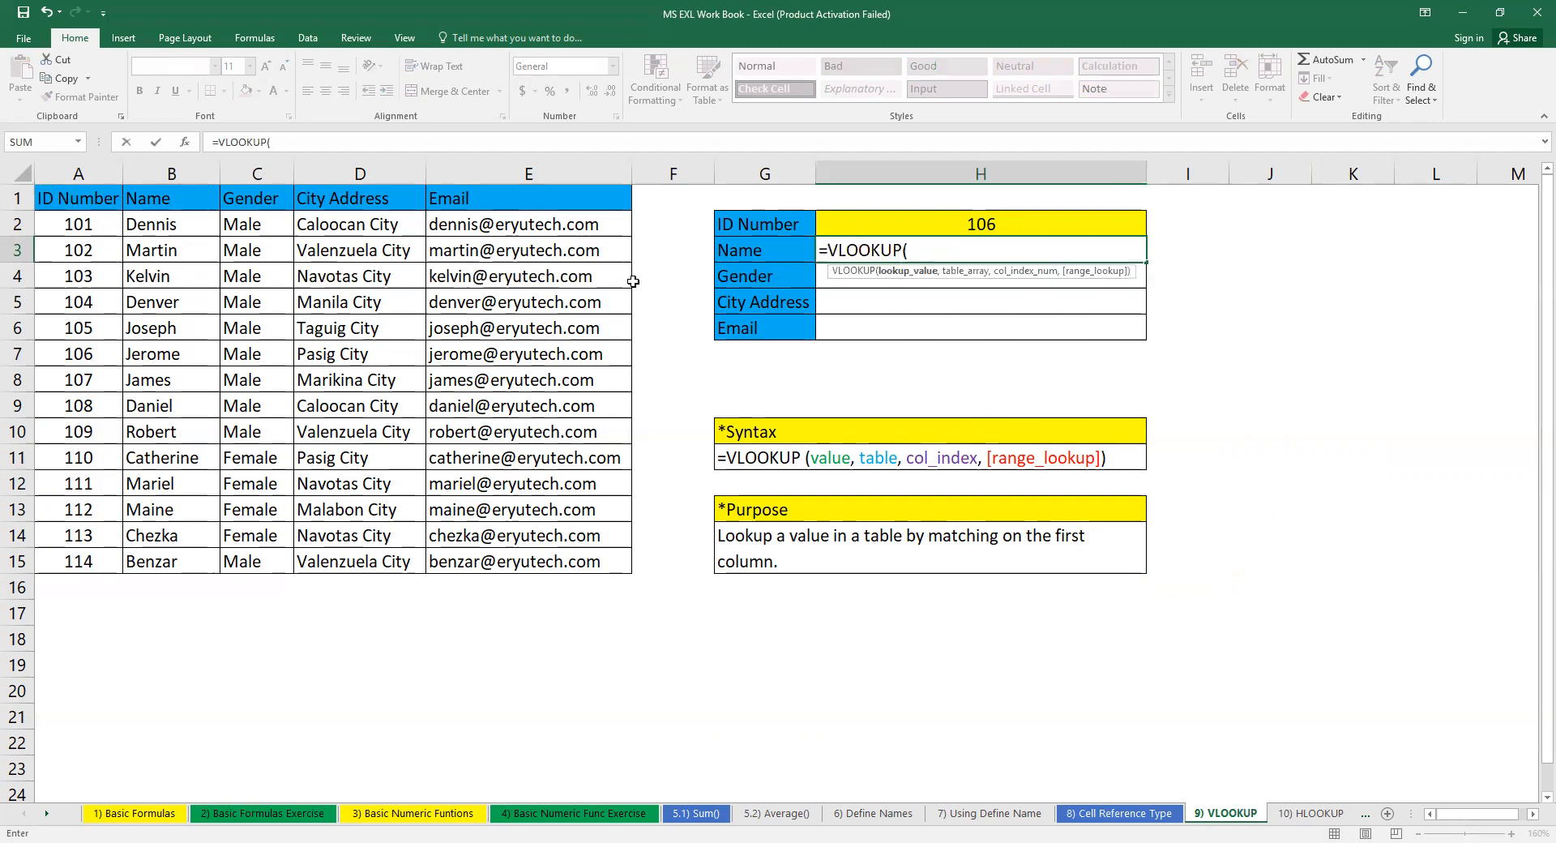
click(73, 352)
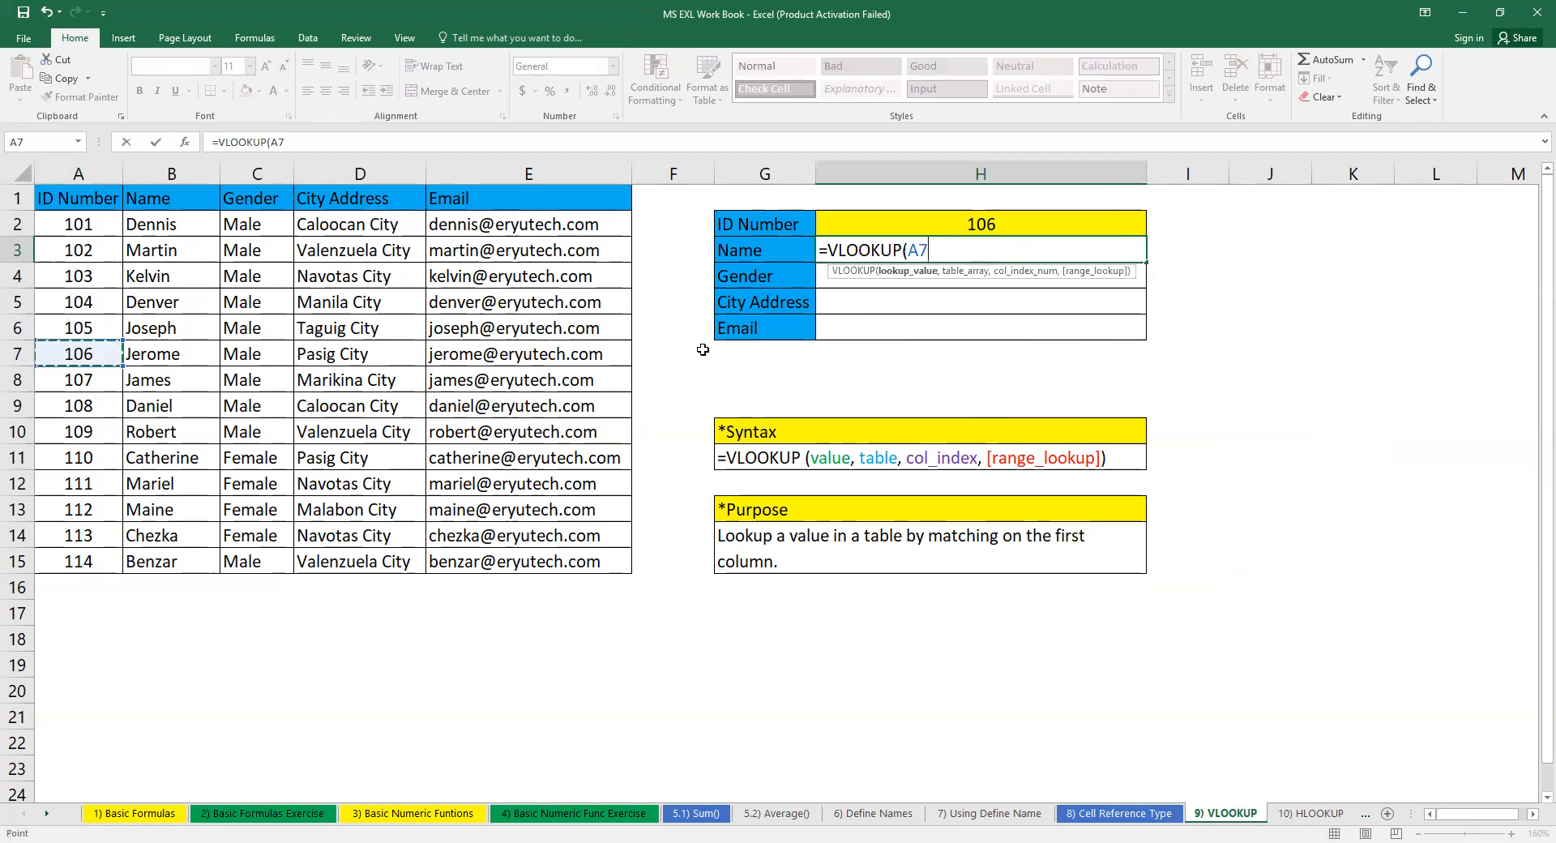
text(,)
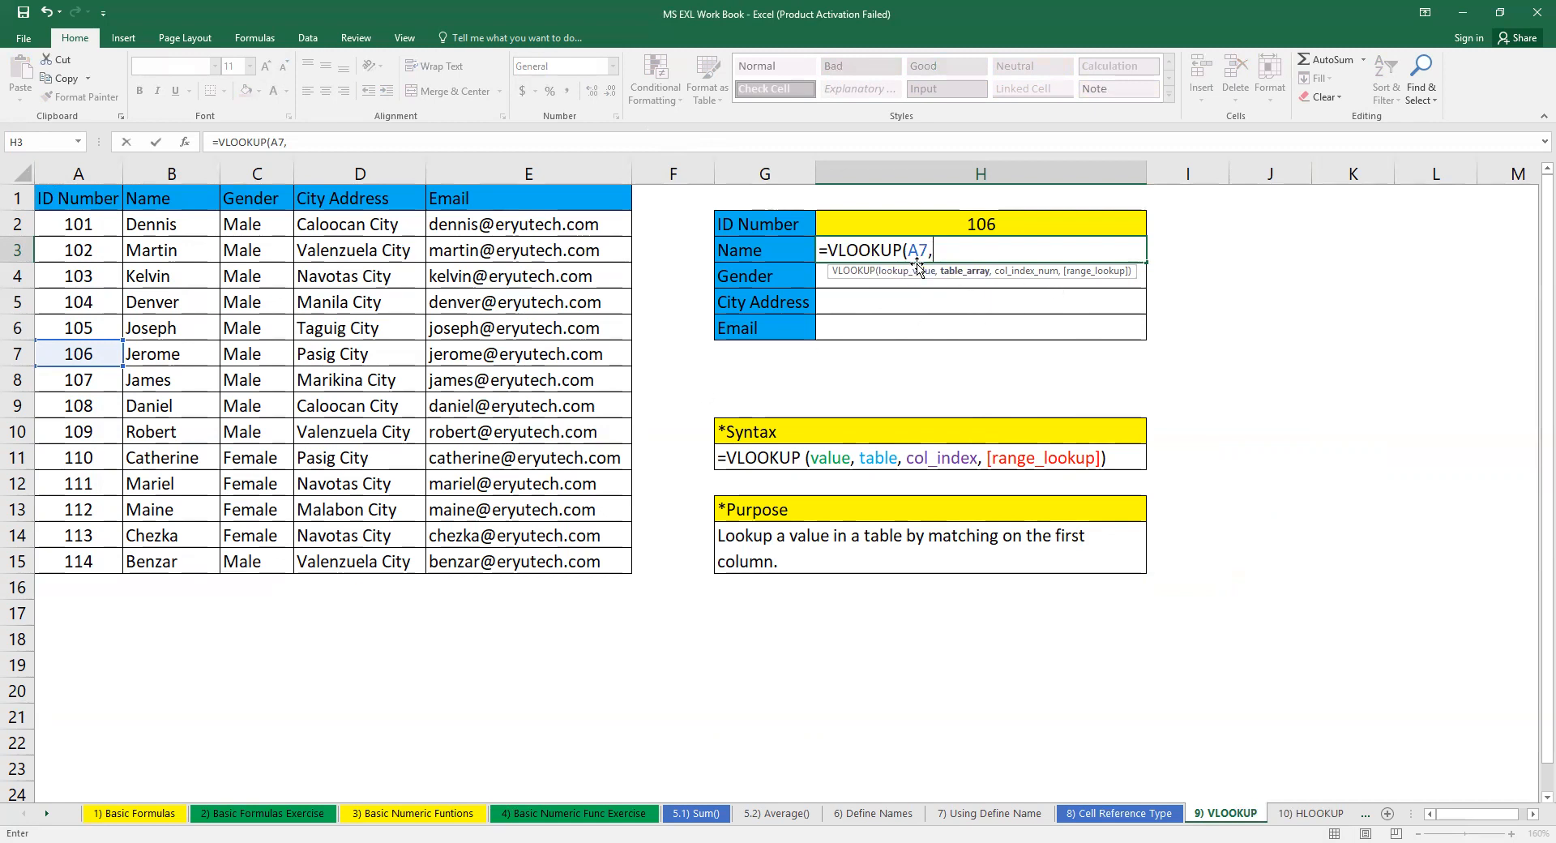
Complete the VLOOKUP formula in H3 with table range A1:E15, column index 2 and false for an exact match
click(44, 198)
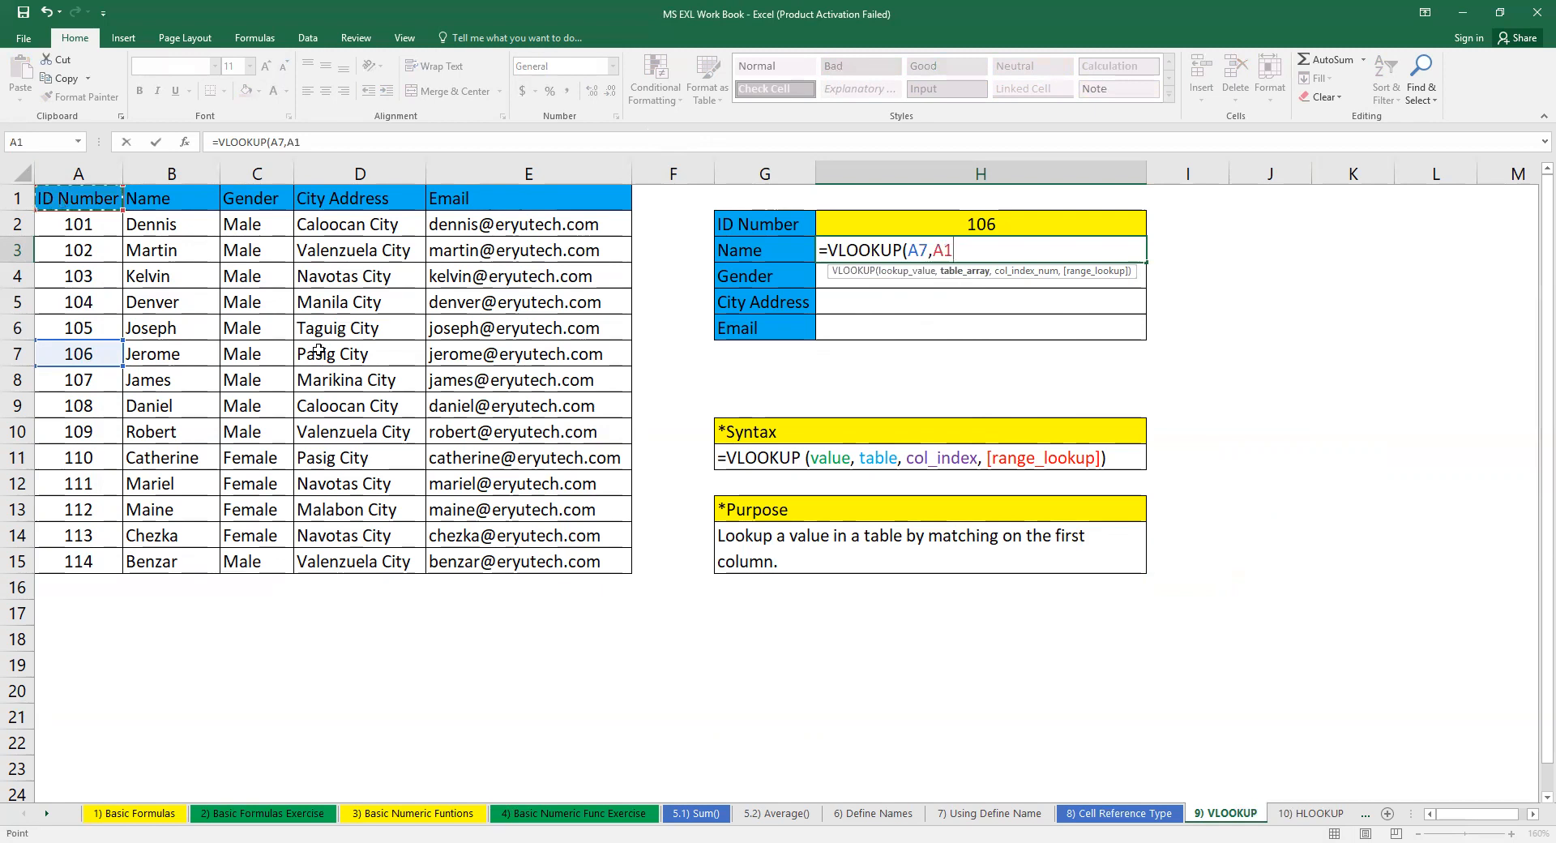
shift+click(598, 562)
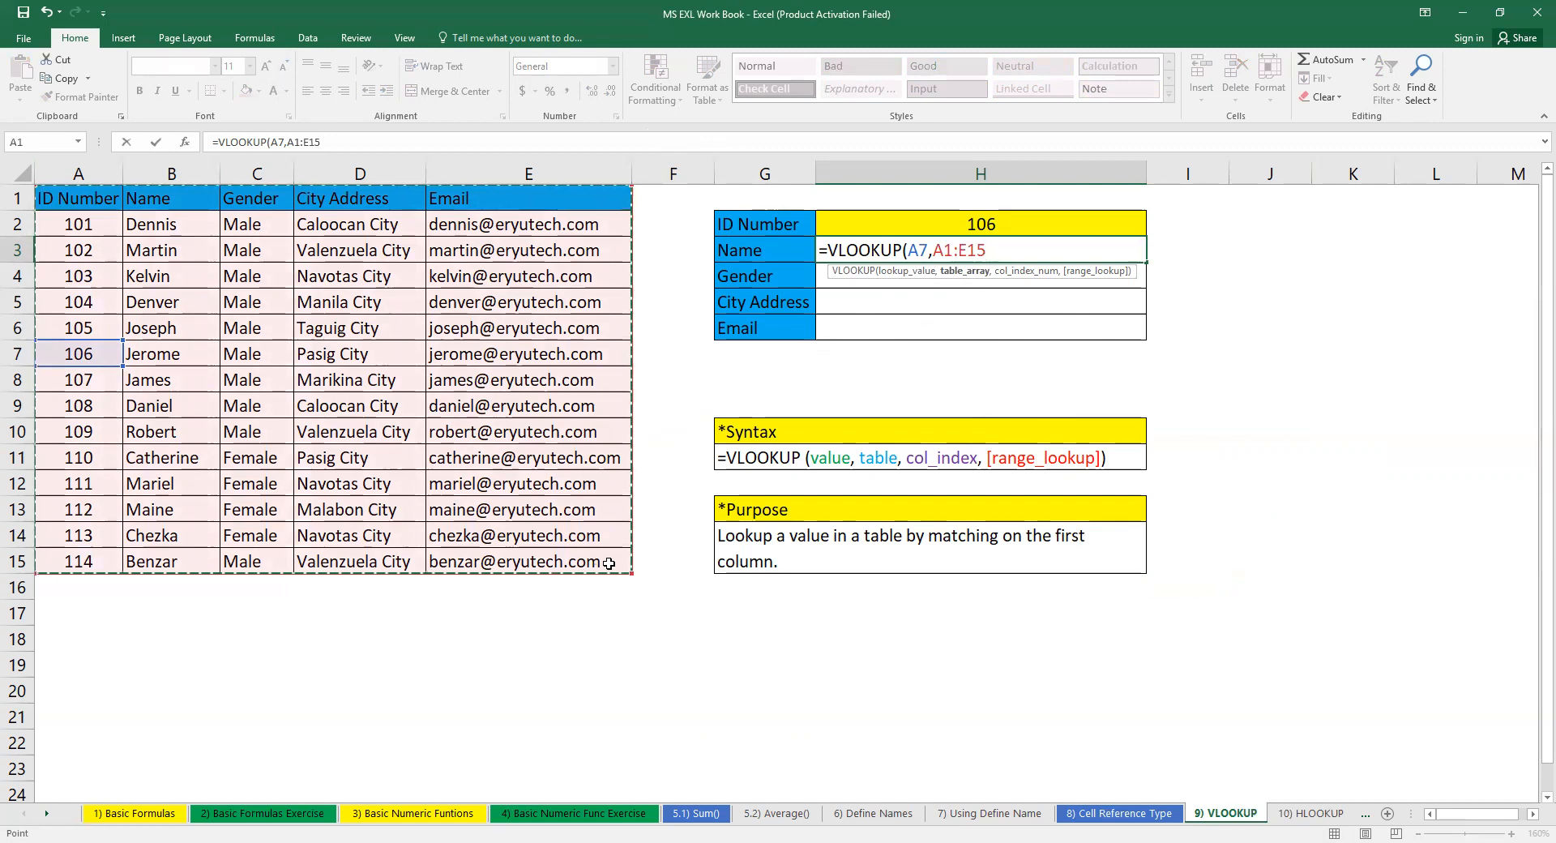
text(,2)
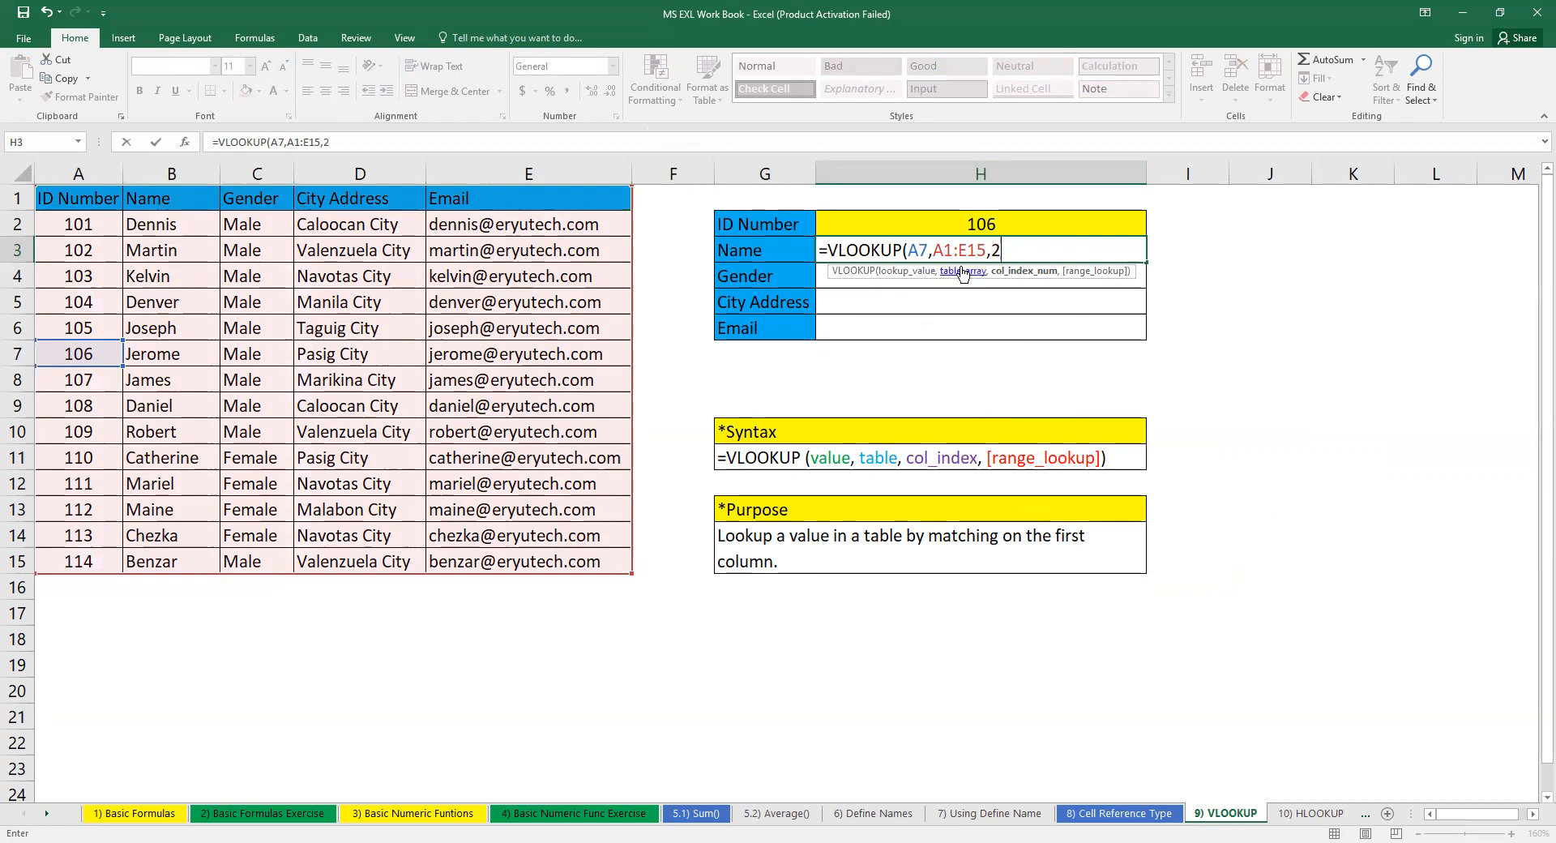
text(,)
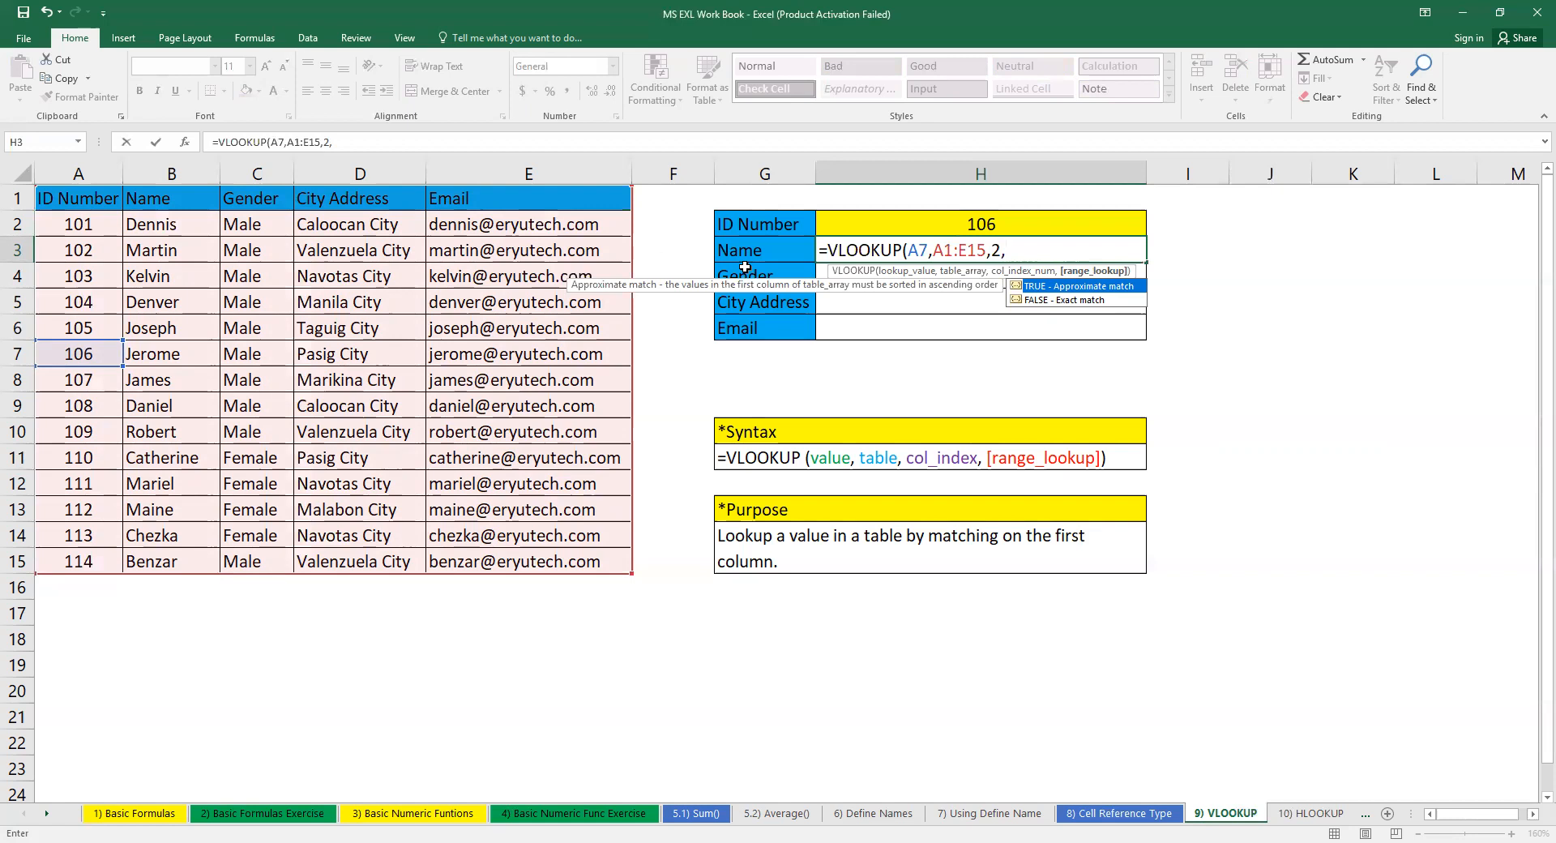
text(alse)
click(1045, 243)
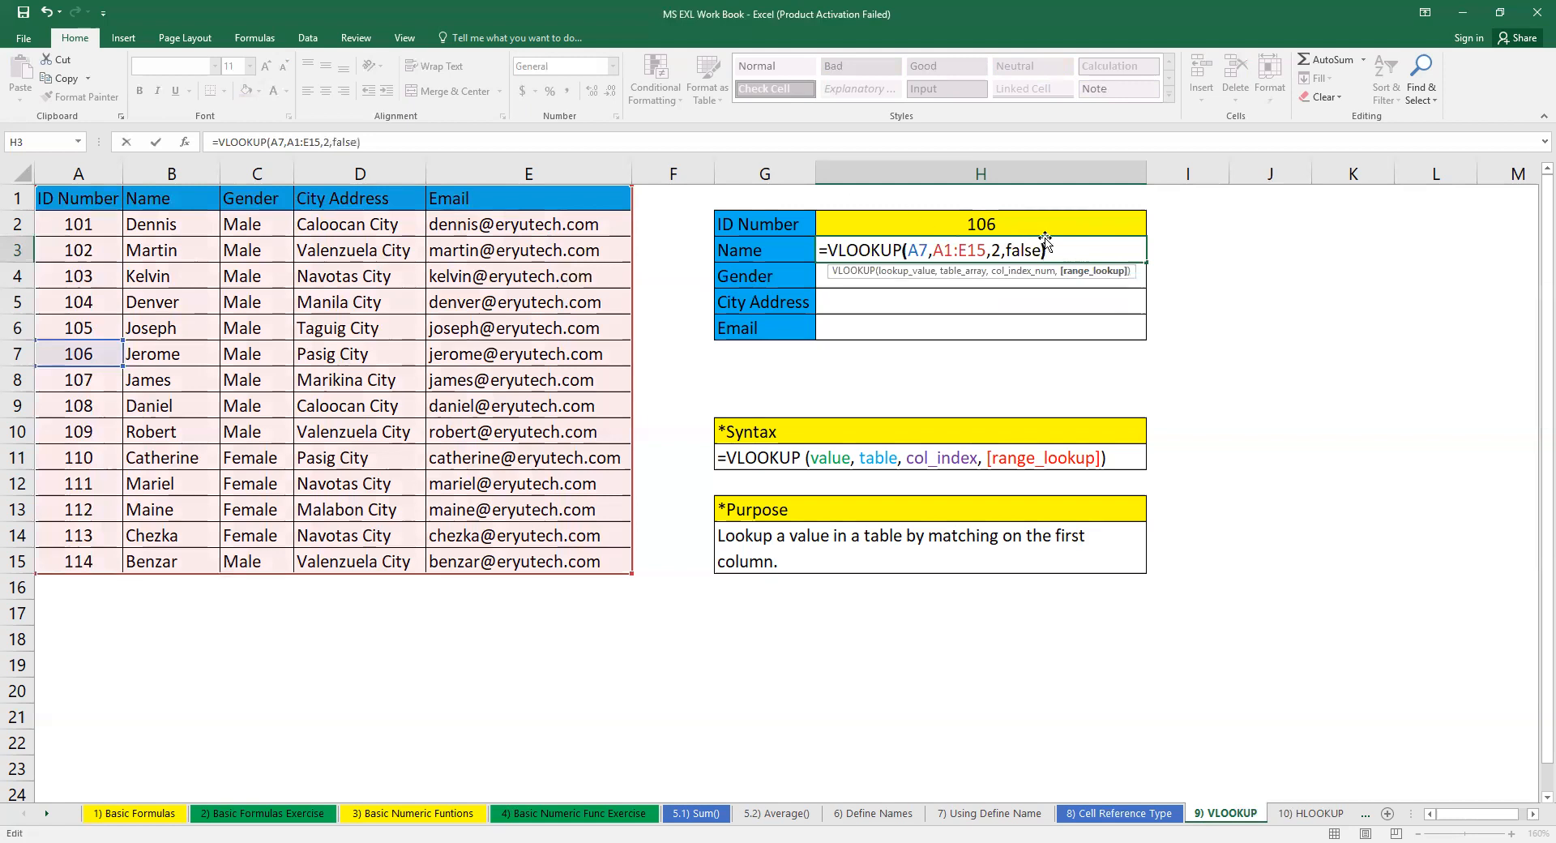
text())
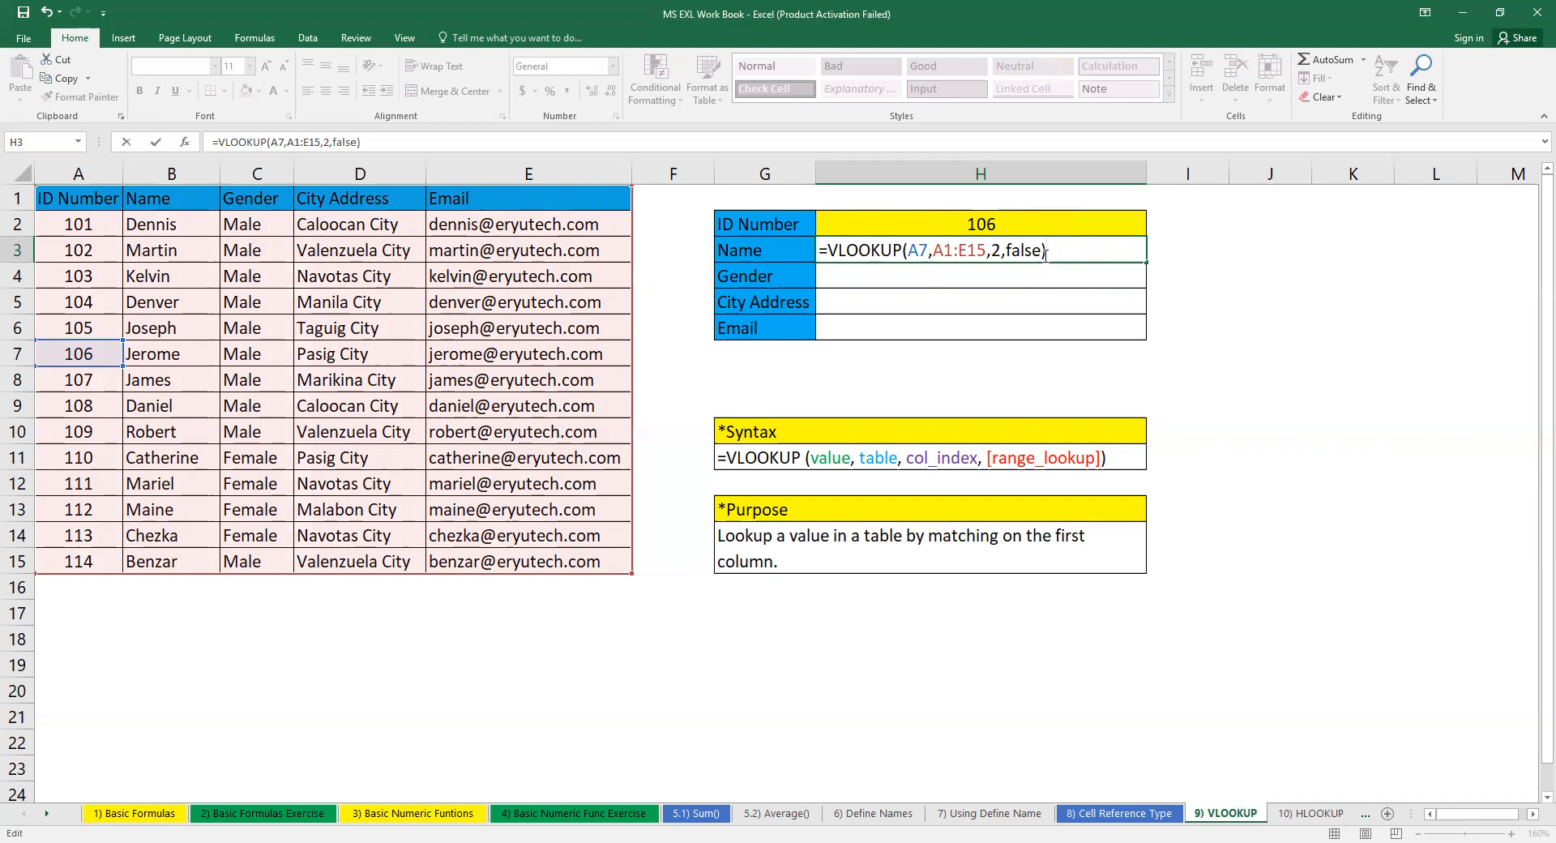
key(Return)
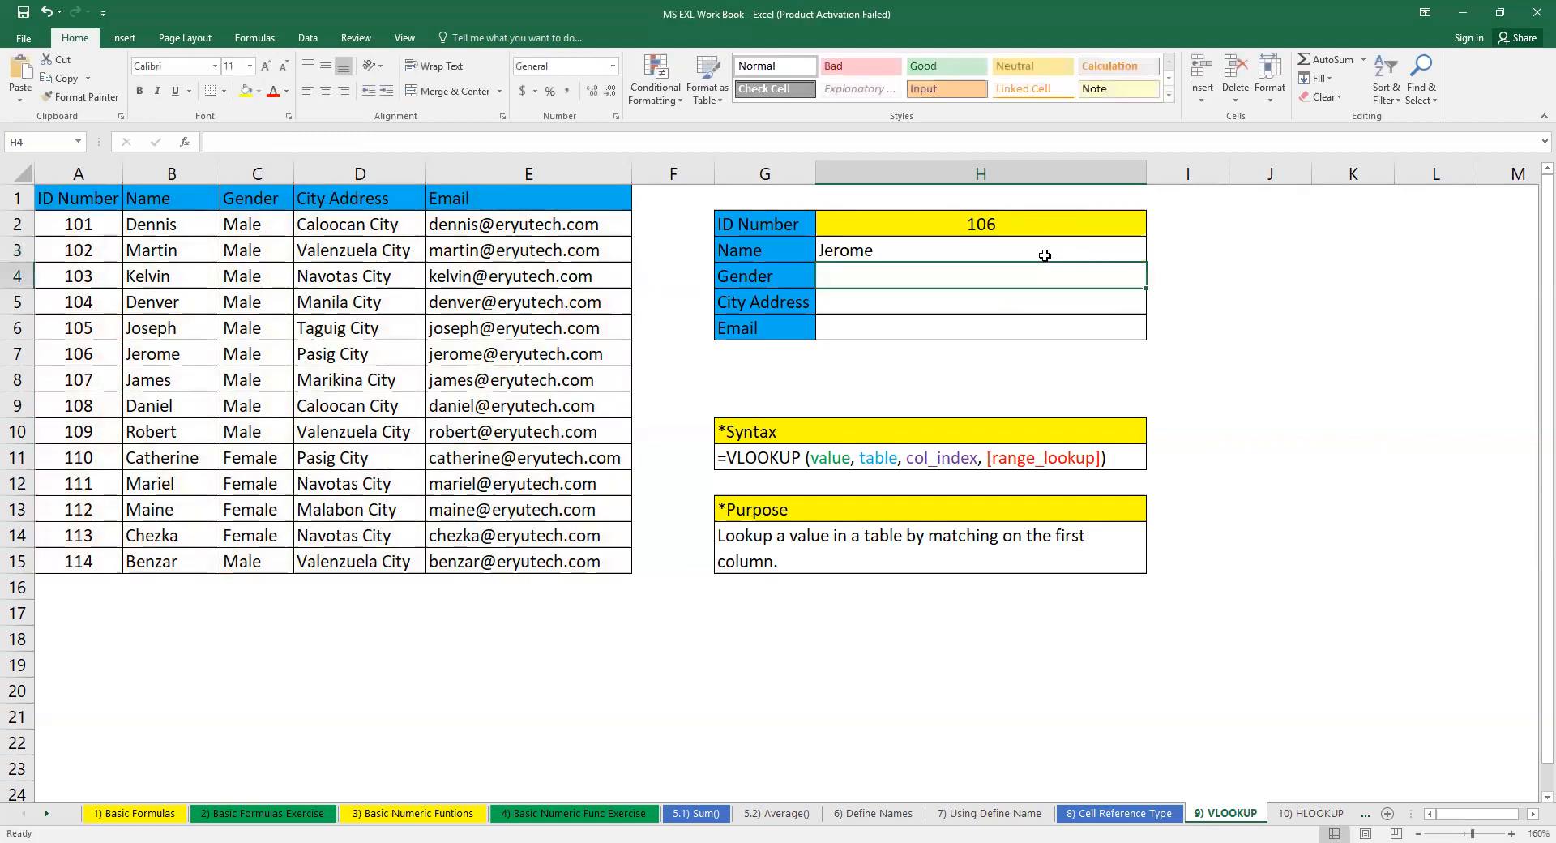
Compare the lookup ID 106 in H2 with its matching ID and name cells in row 7 of the employee table
click(933, 226)
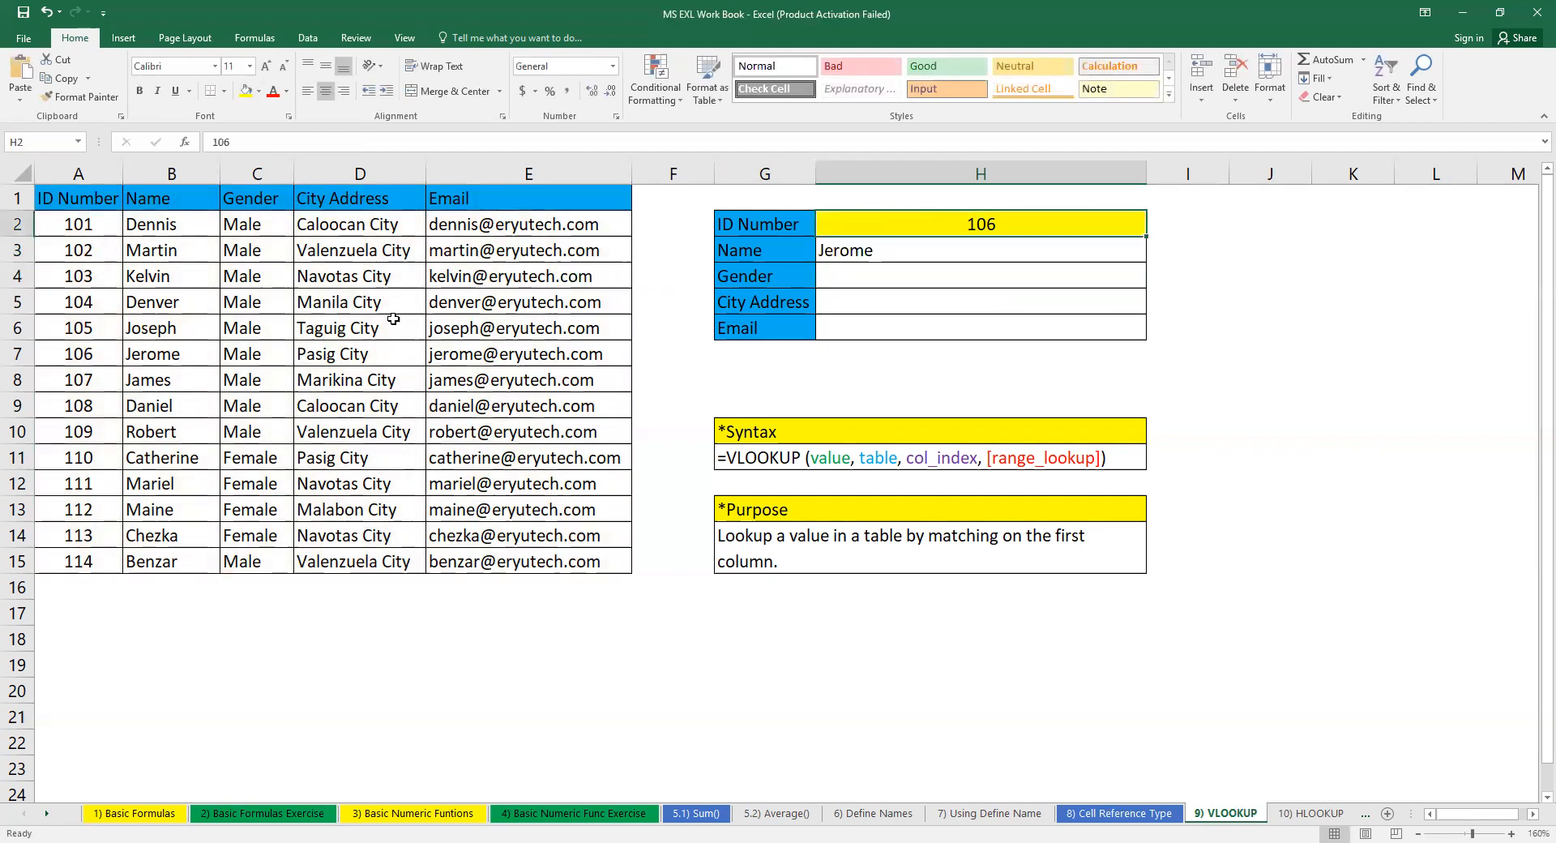
click(84, 354)
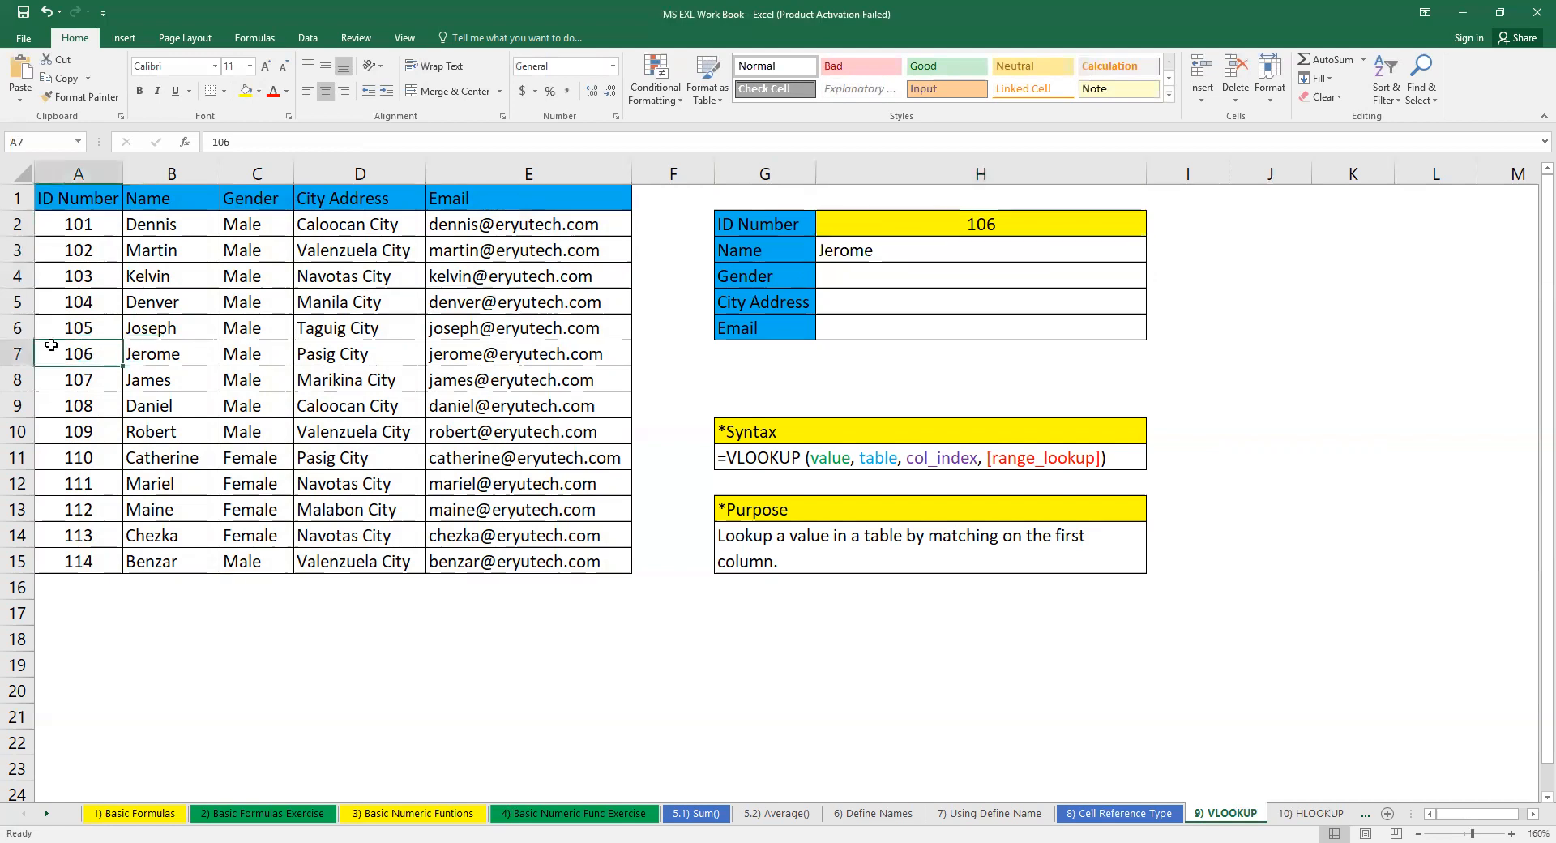
click(186, 358)
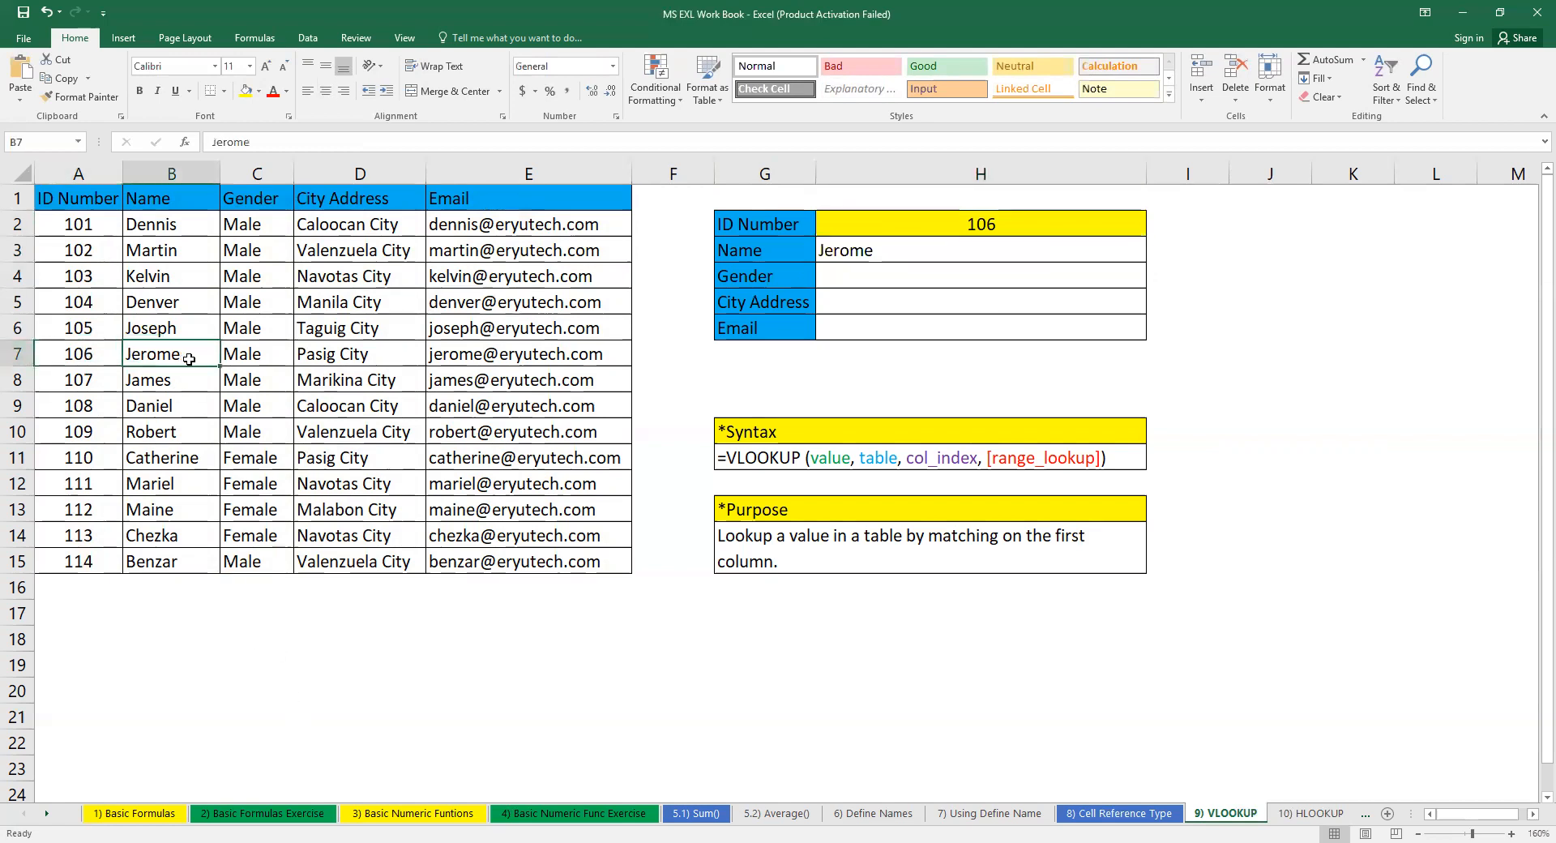
Enter a VLOOKUP formula in the Gender cell H4 with lookup value A7, table range A1:E15, column index 3 and false for an exact match
click(889, 282)
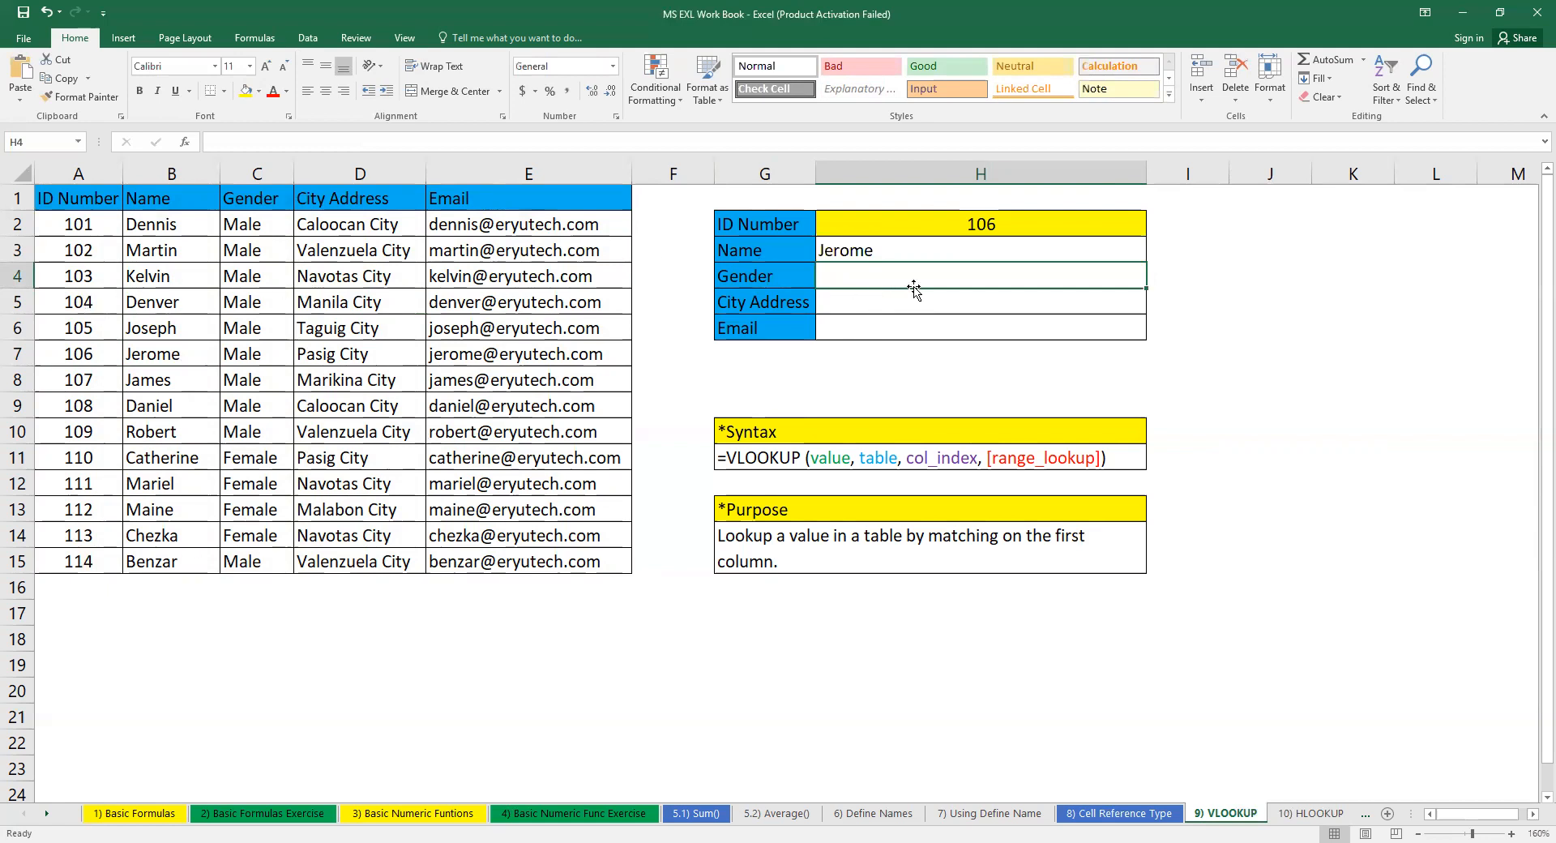
text(=)
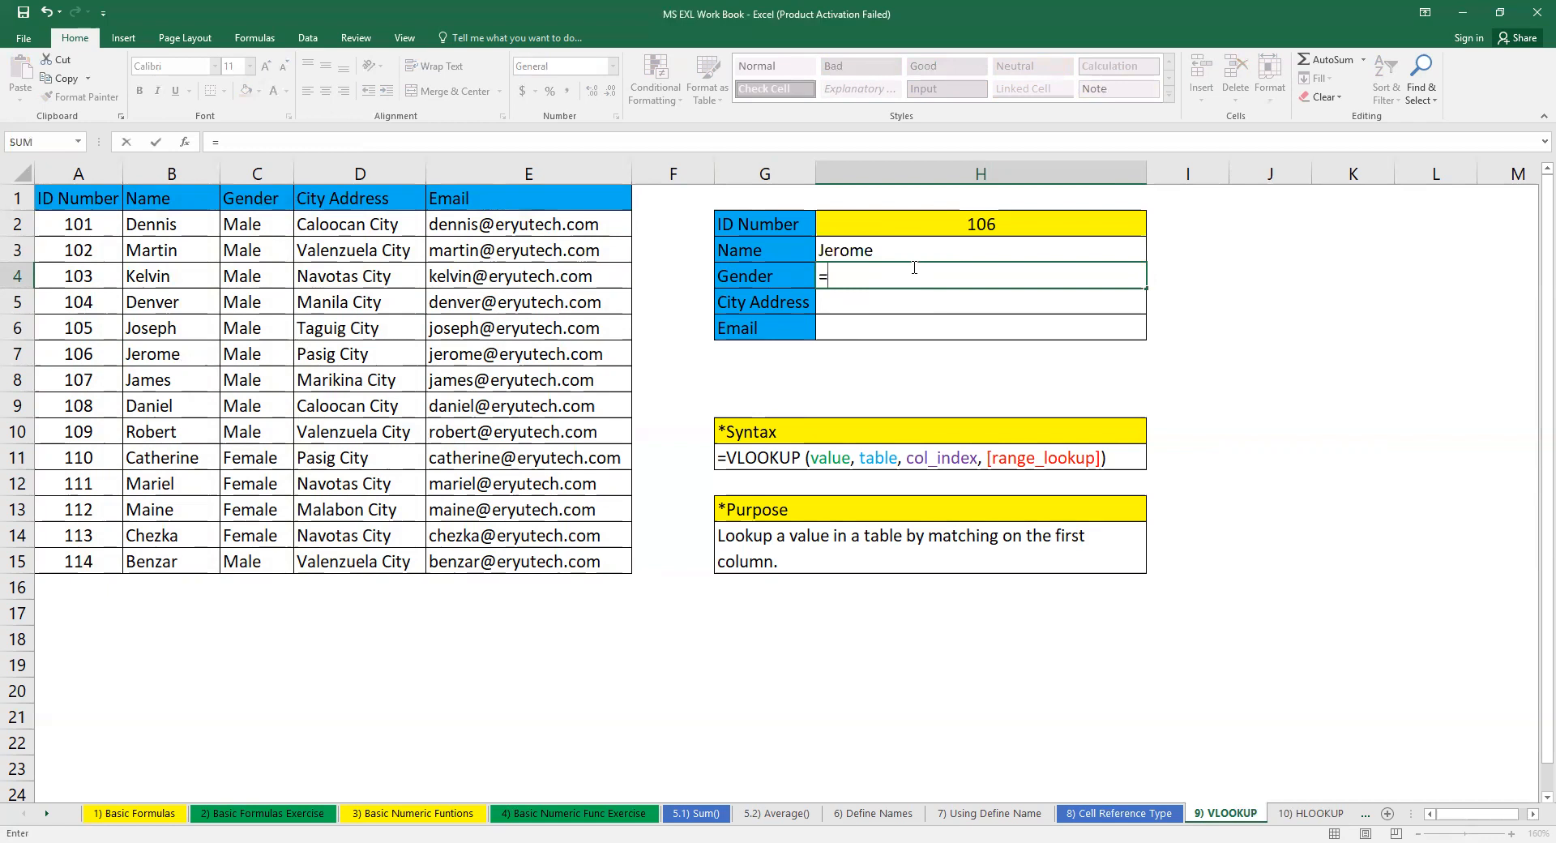
text(vlo)
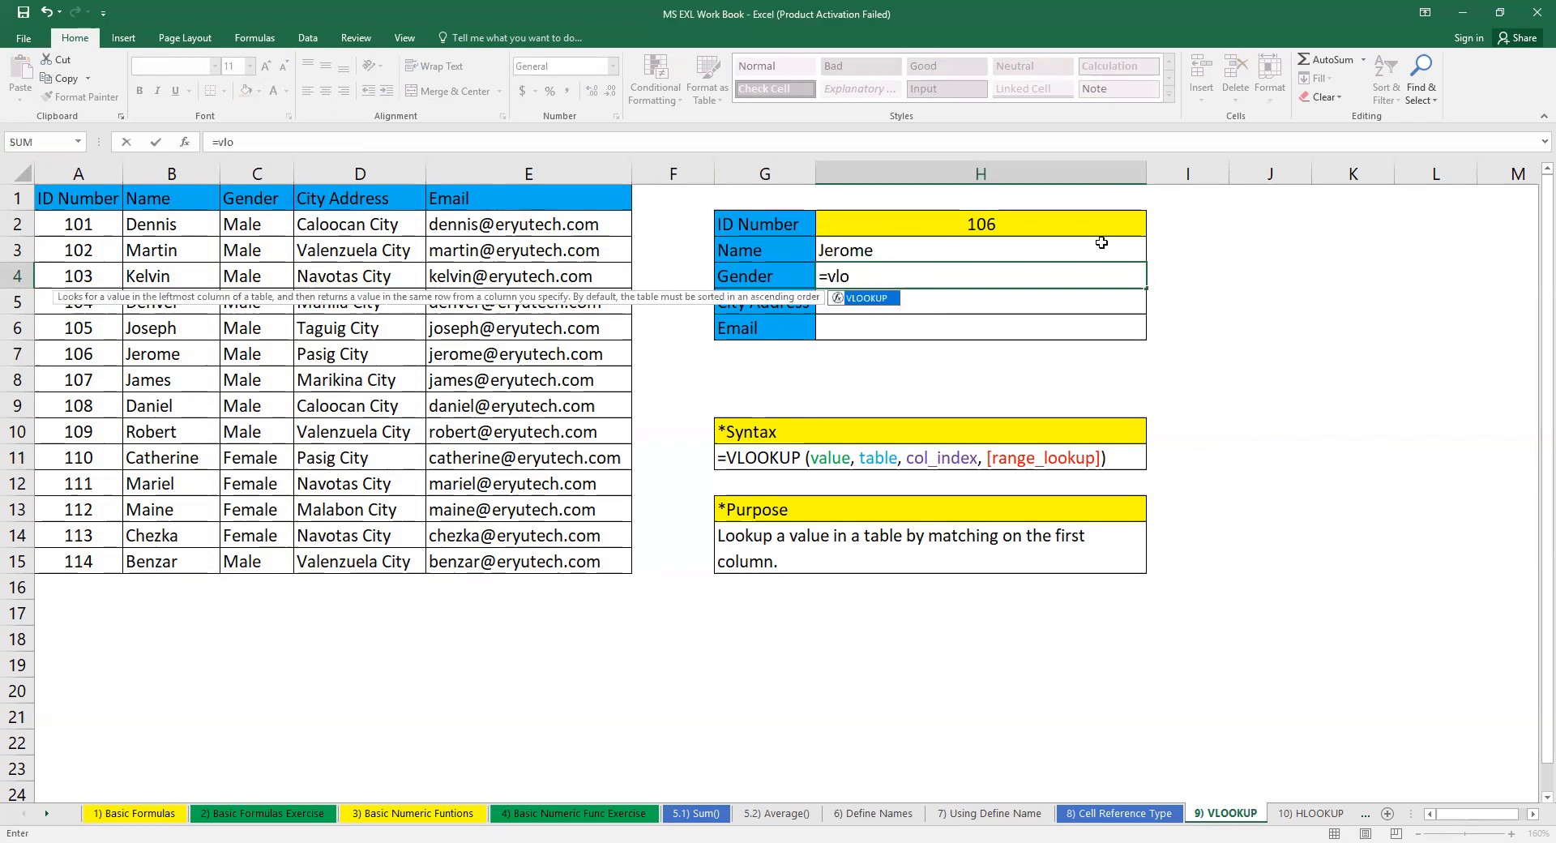
double_click(861, 299)
click(78, 353)
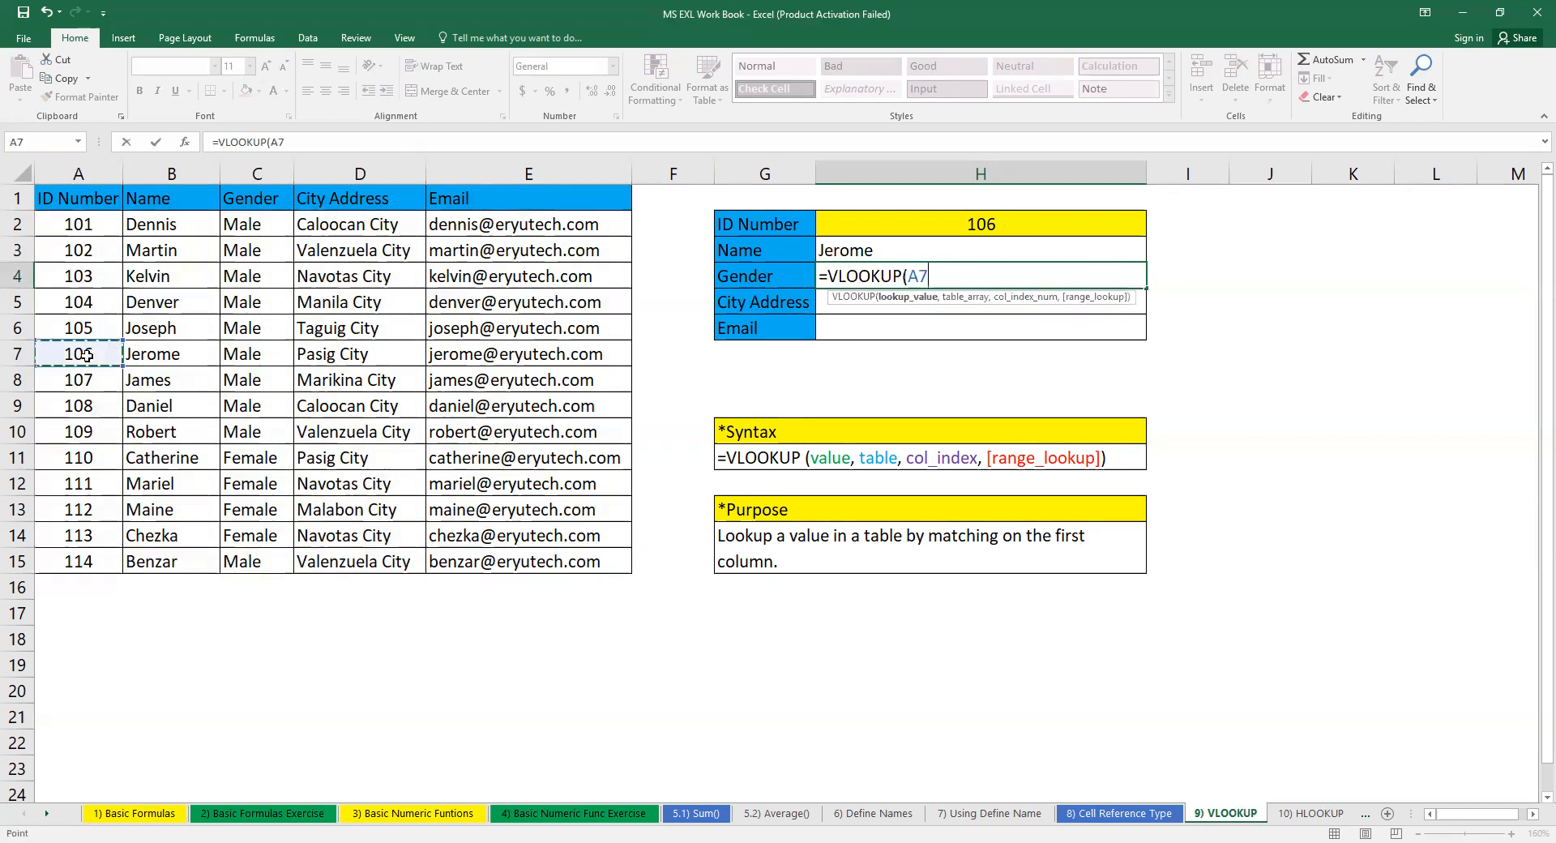
text(,)
click(75, 209)
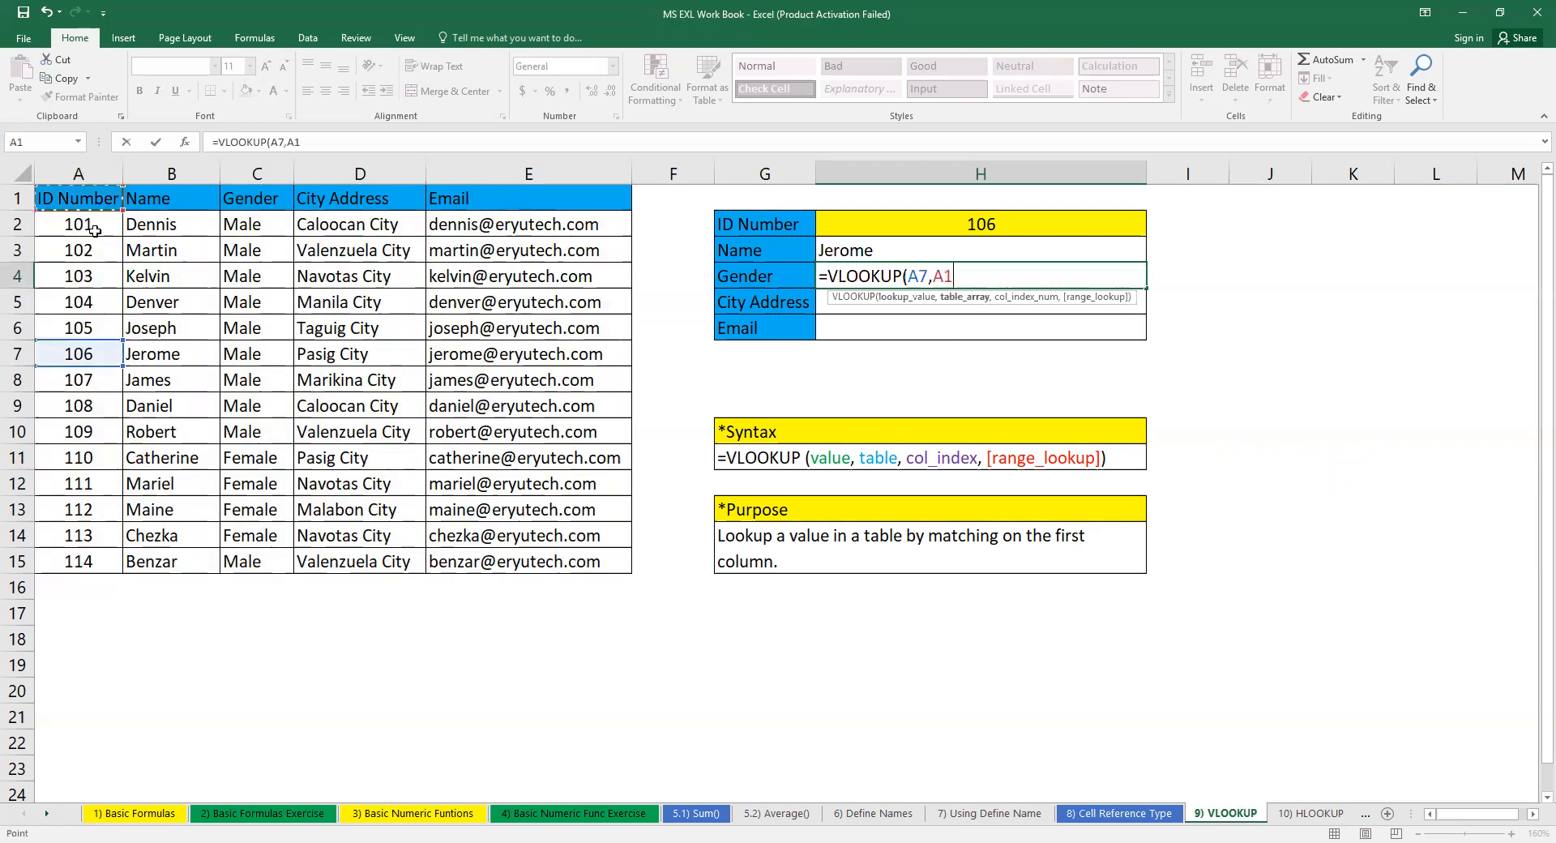
shift+click(543, 557)
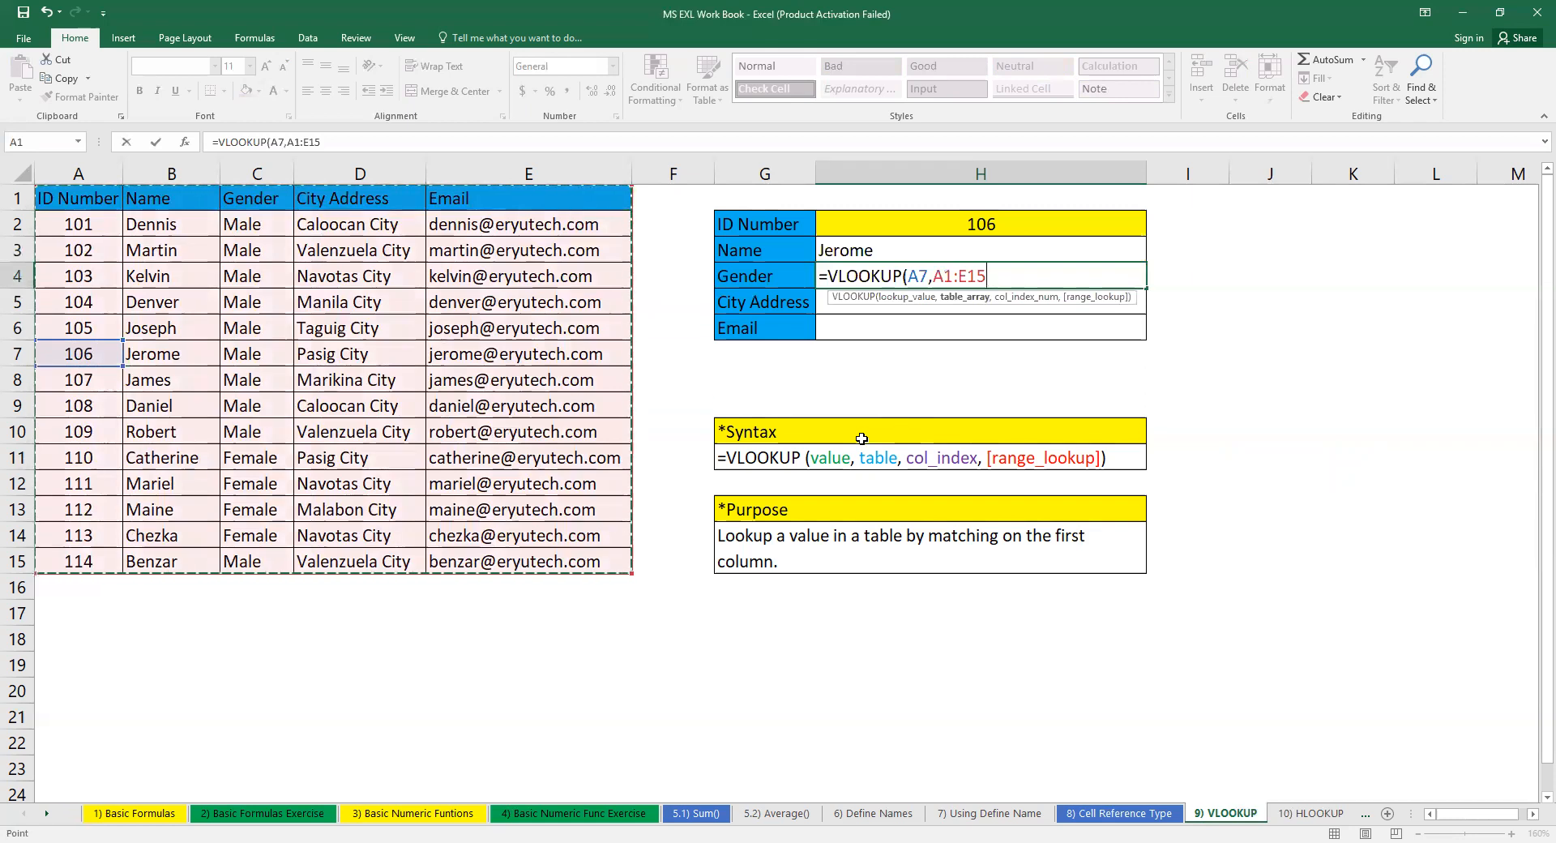
text(,)
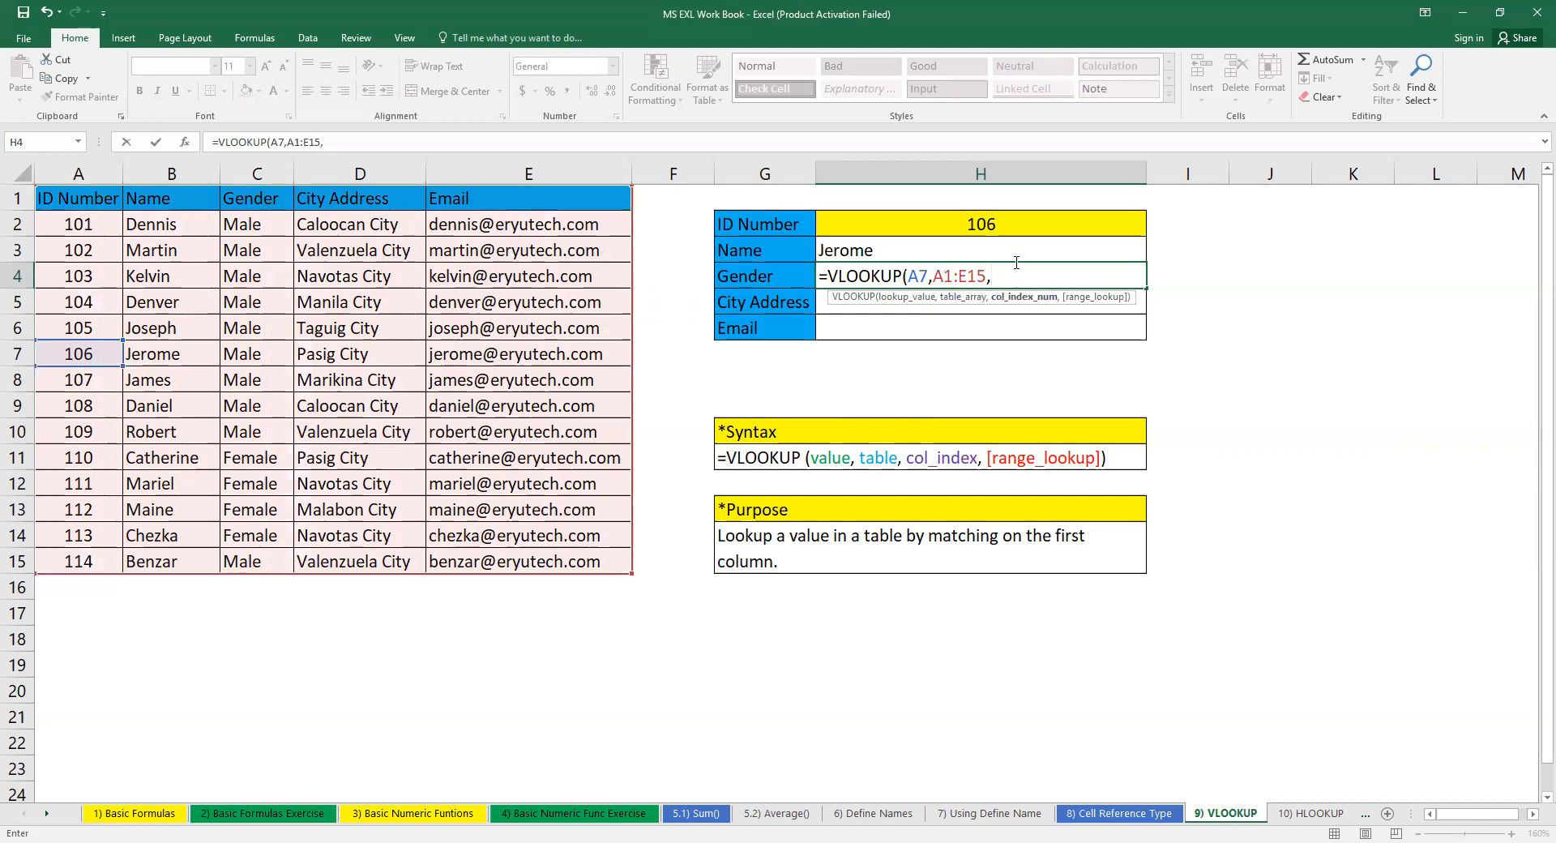
text(3,false)
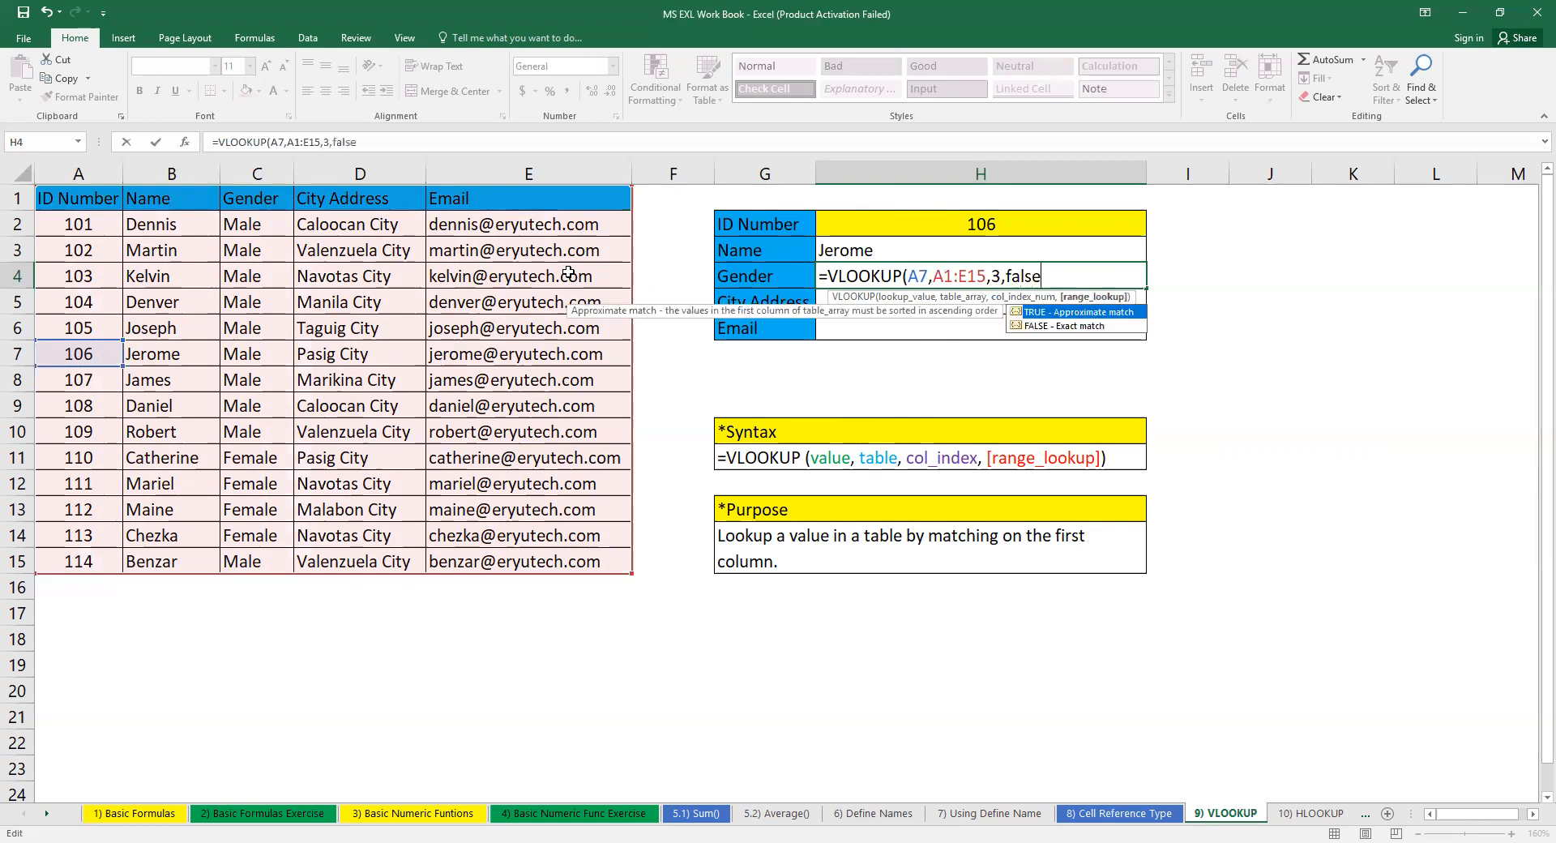
text())
key(Return)
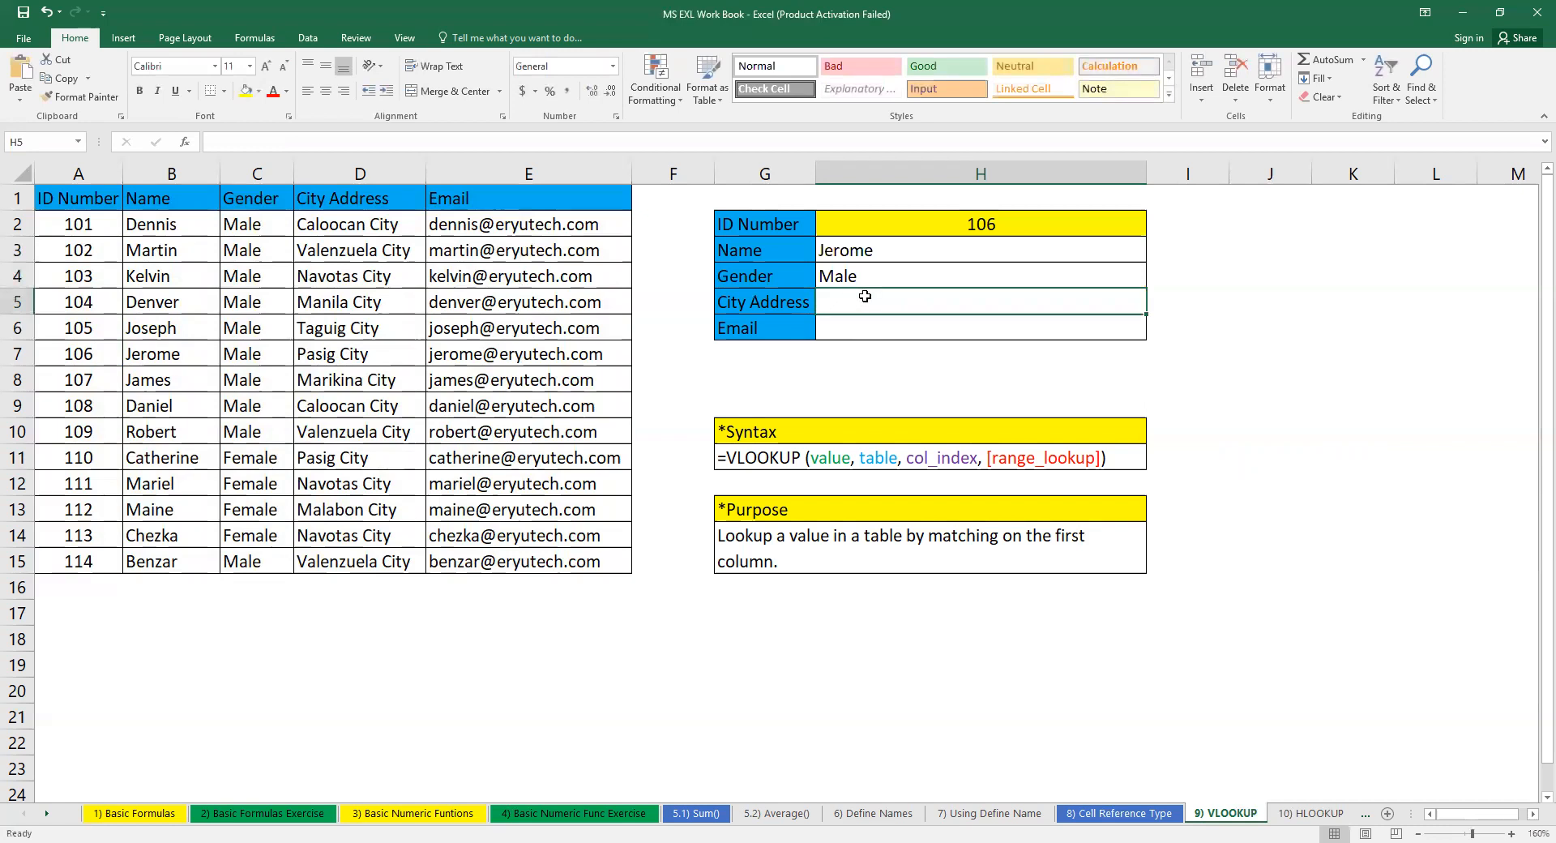
Enter a VLOOKUP formula in the City Address cell H5 using lookup value A7, table A1:E15, column index 4 and false
text(=vlookup)
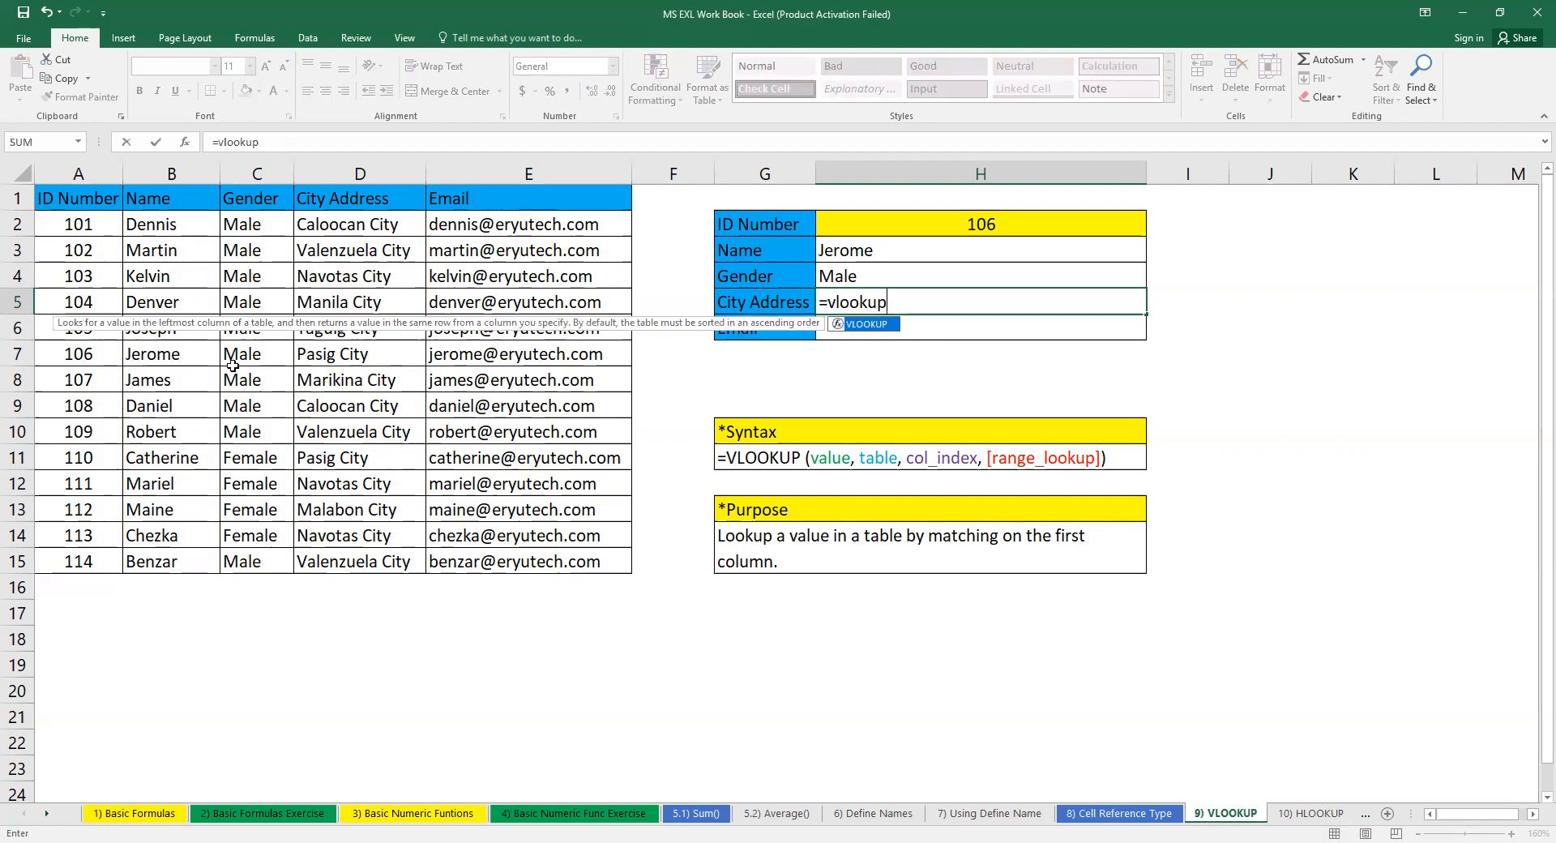
key(Tab)
click(71, 354)
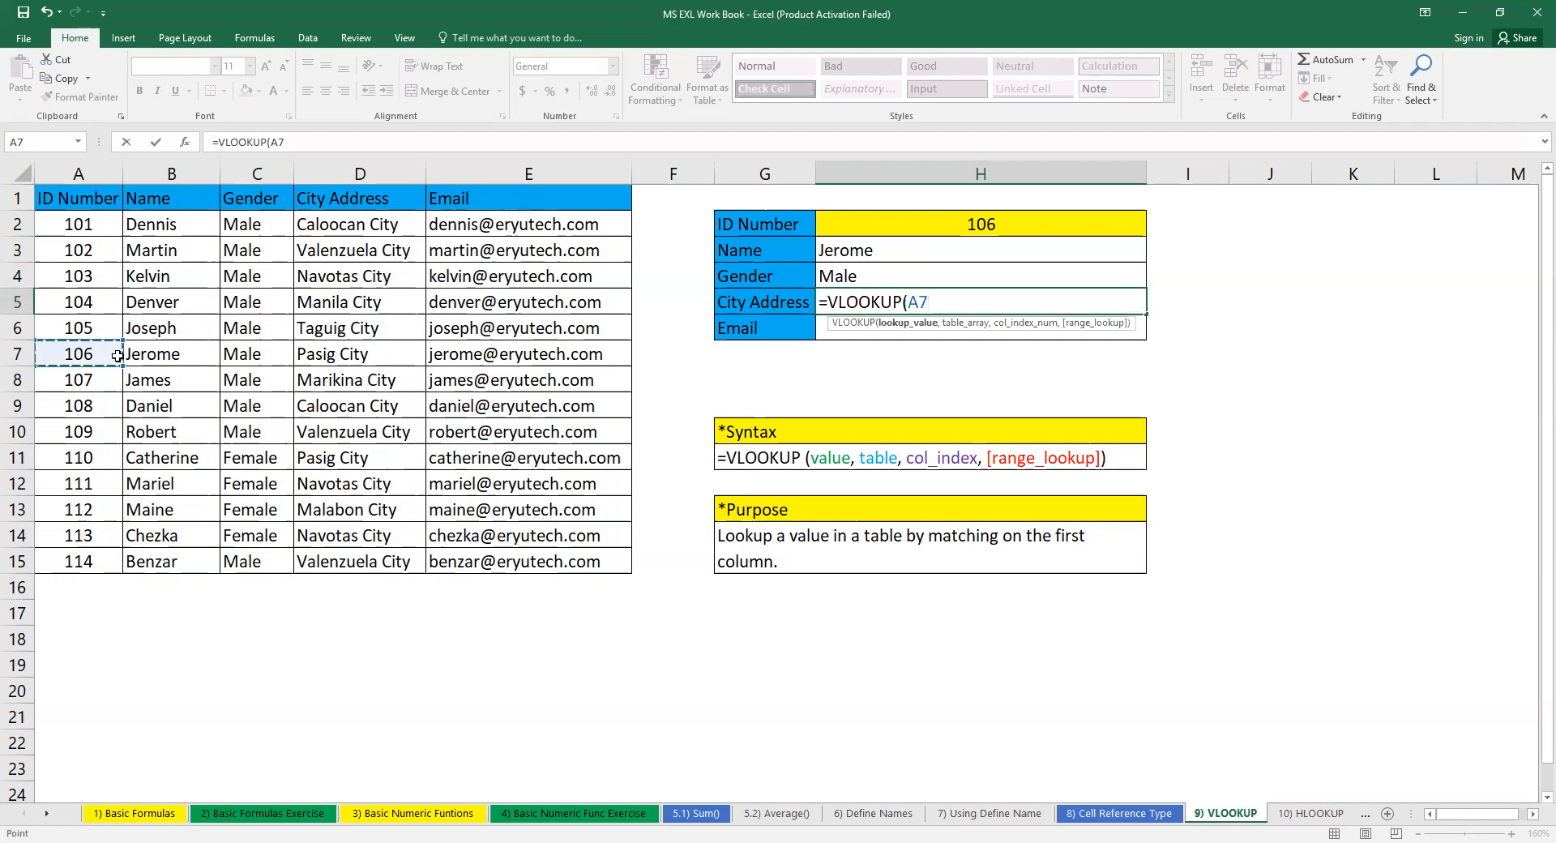
text(,)
drag(71, 199, 577, 561)
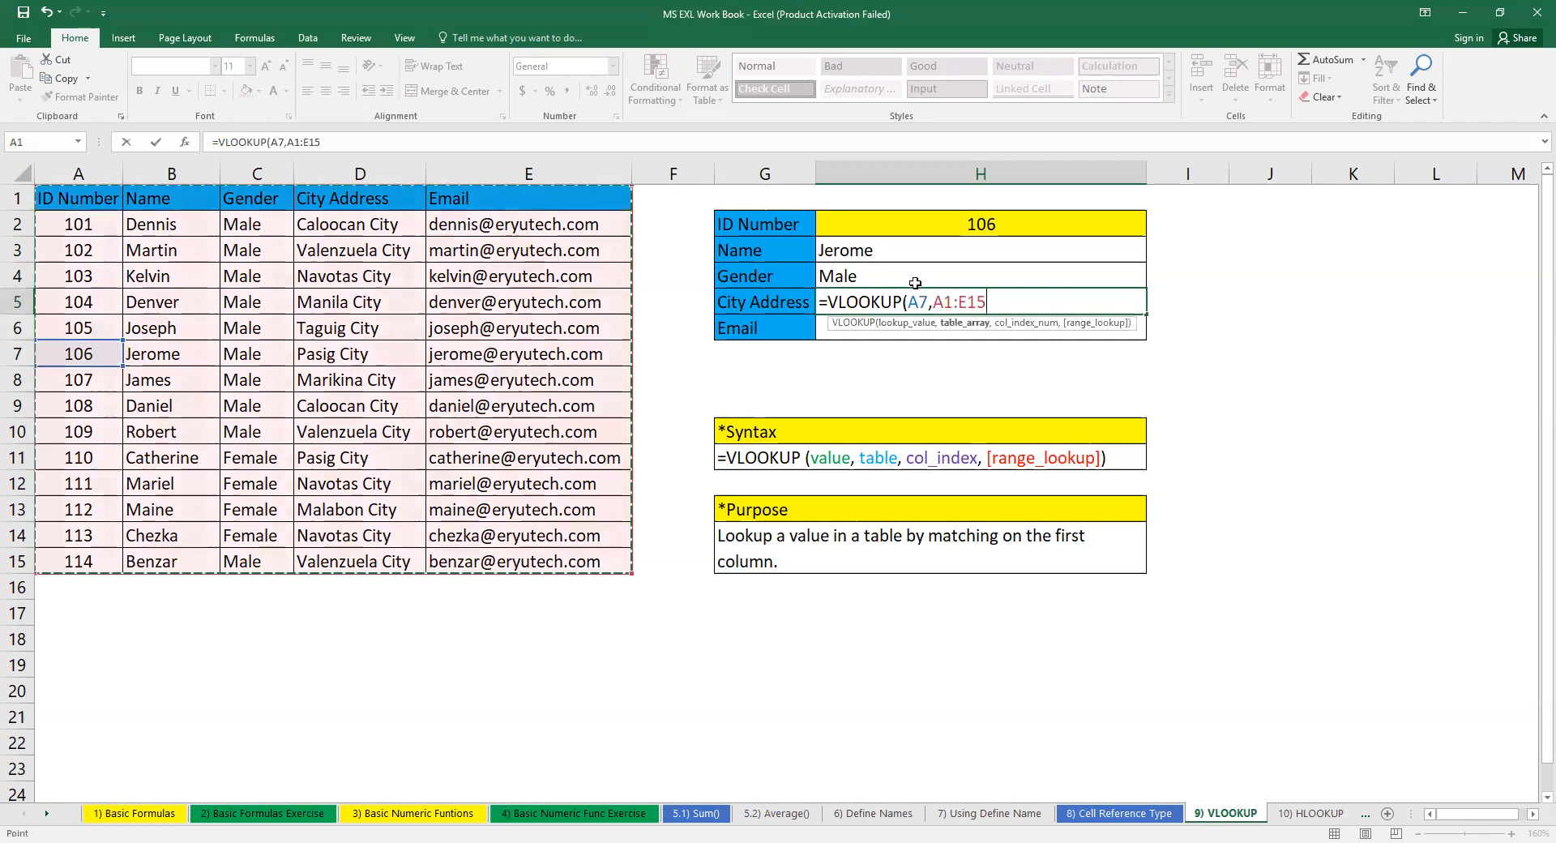
text(,)
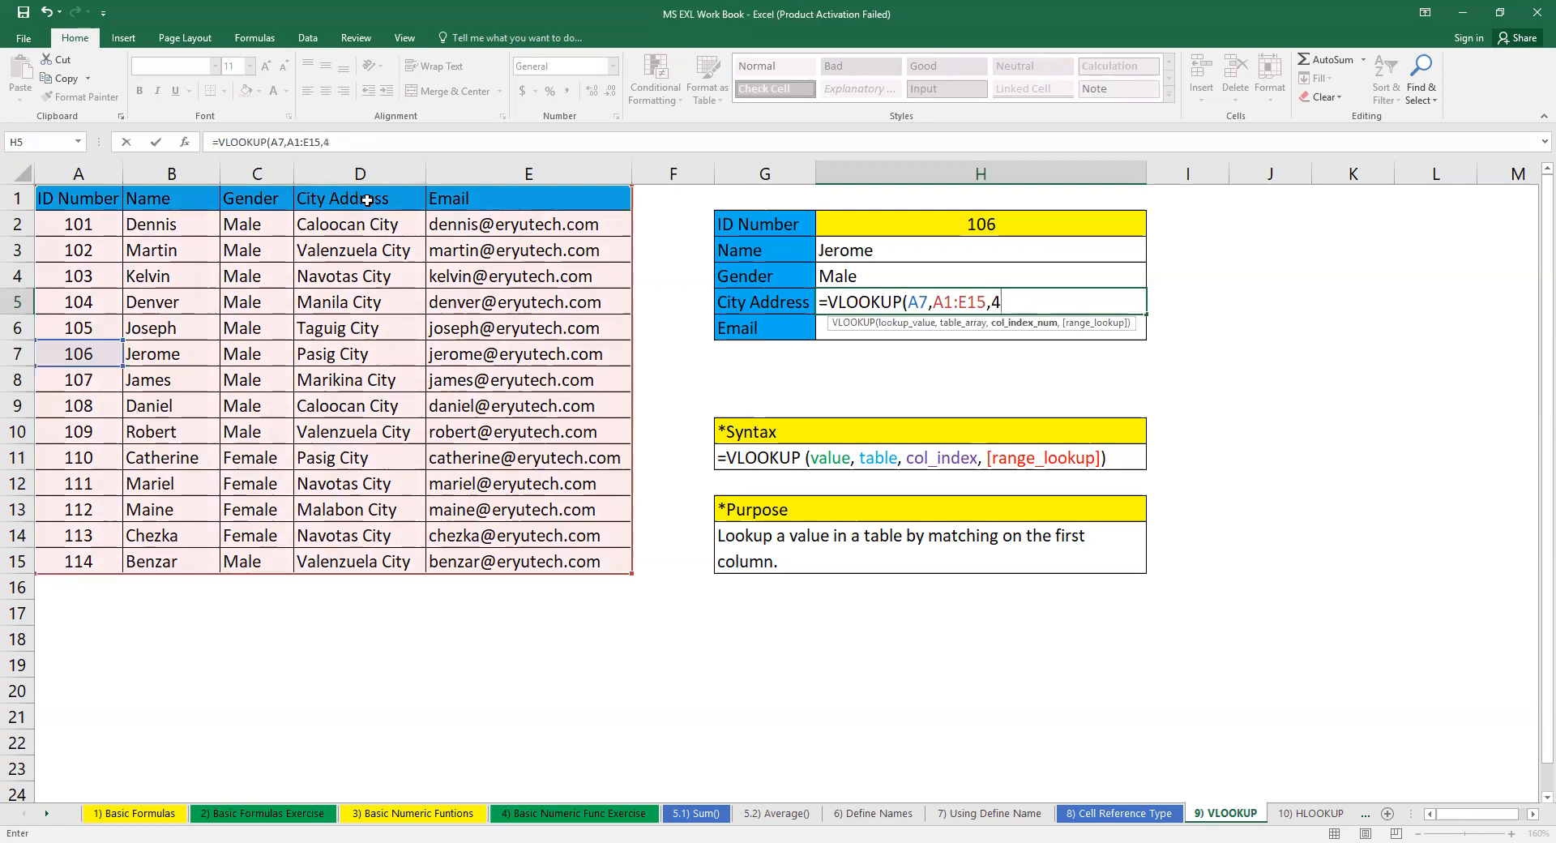
text(4,)
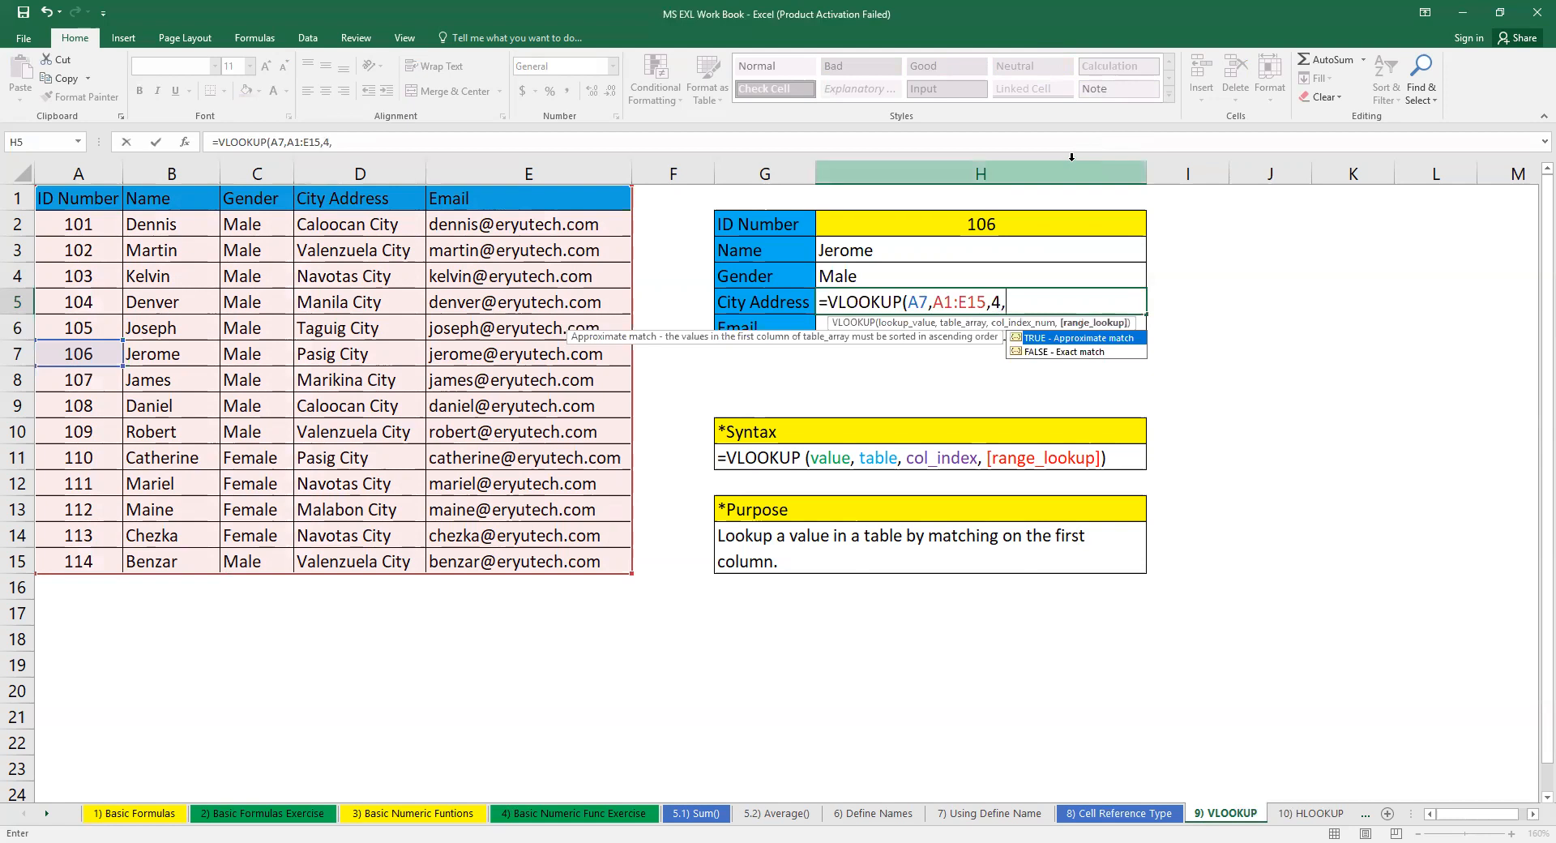
text(false)
key(Return)
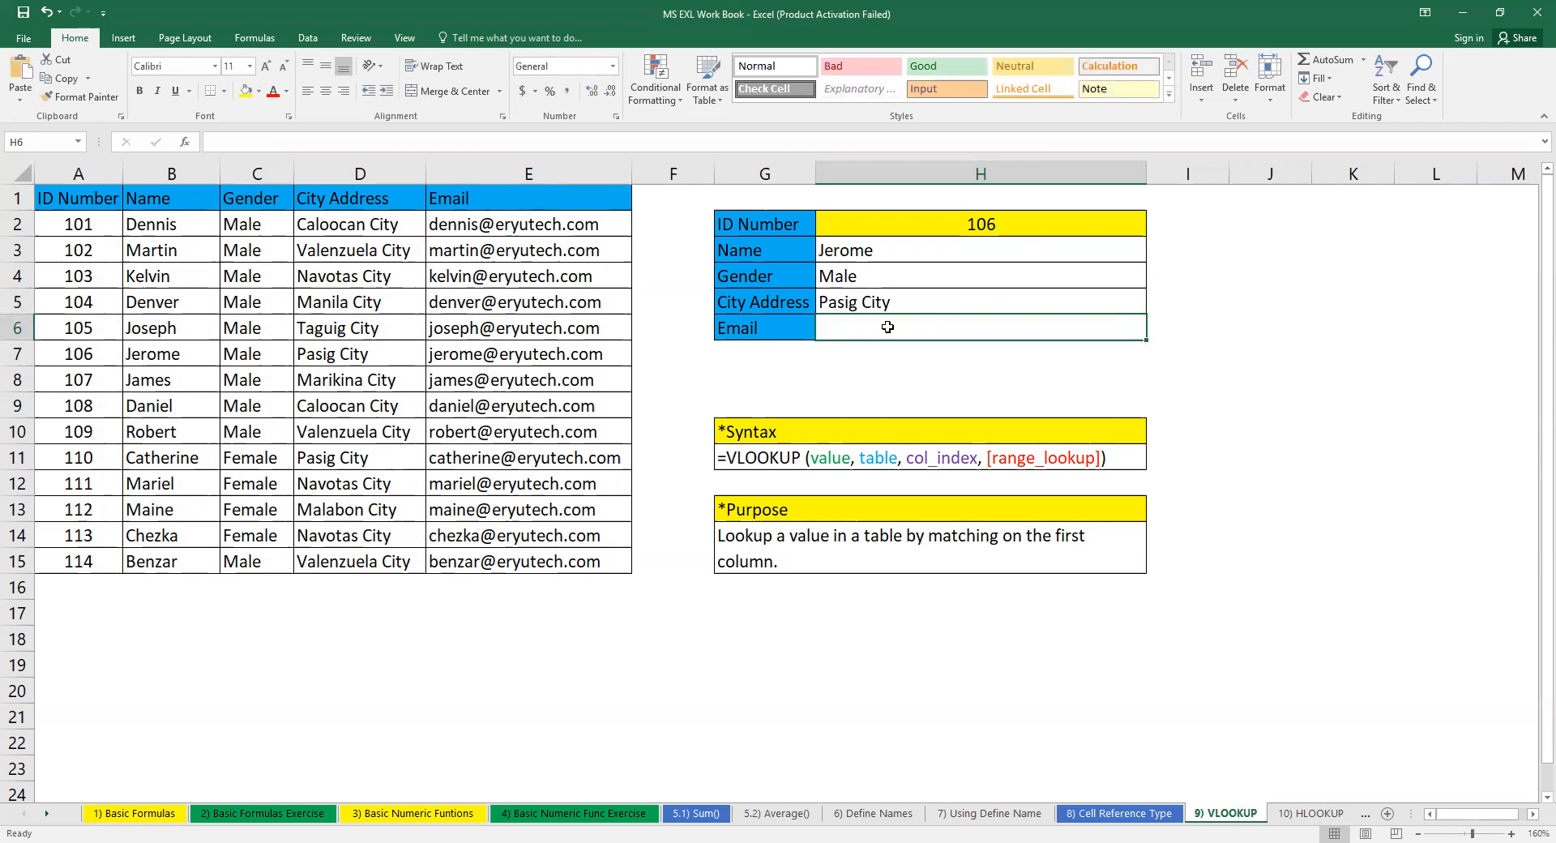
Open the City Address formula in H5 to review its column index, and re-enter the index as 4
double_click(883, 297)
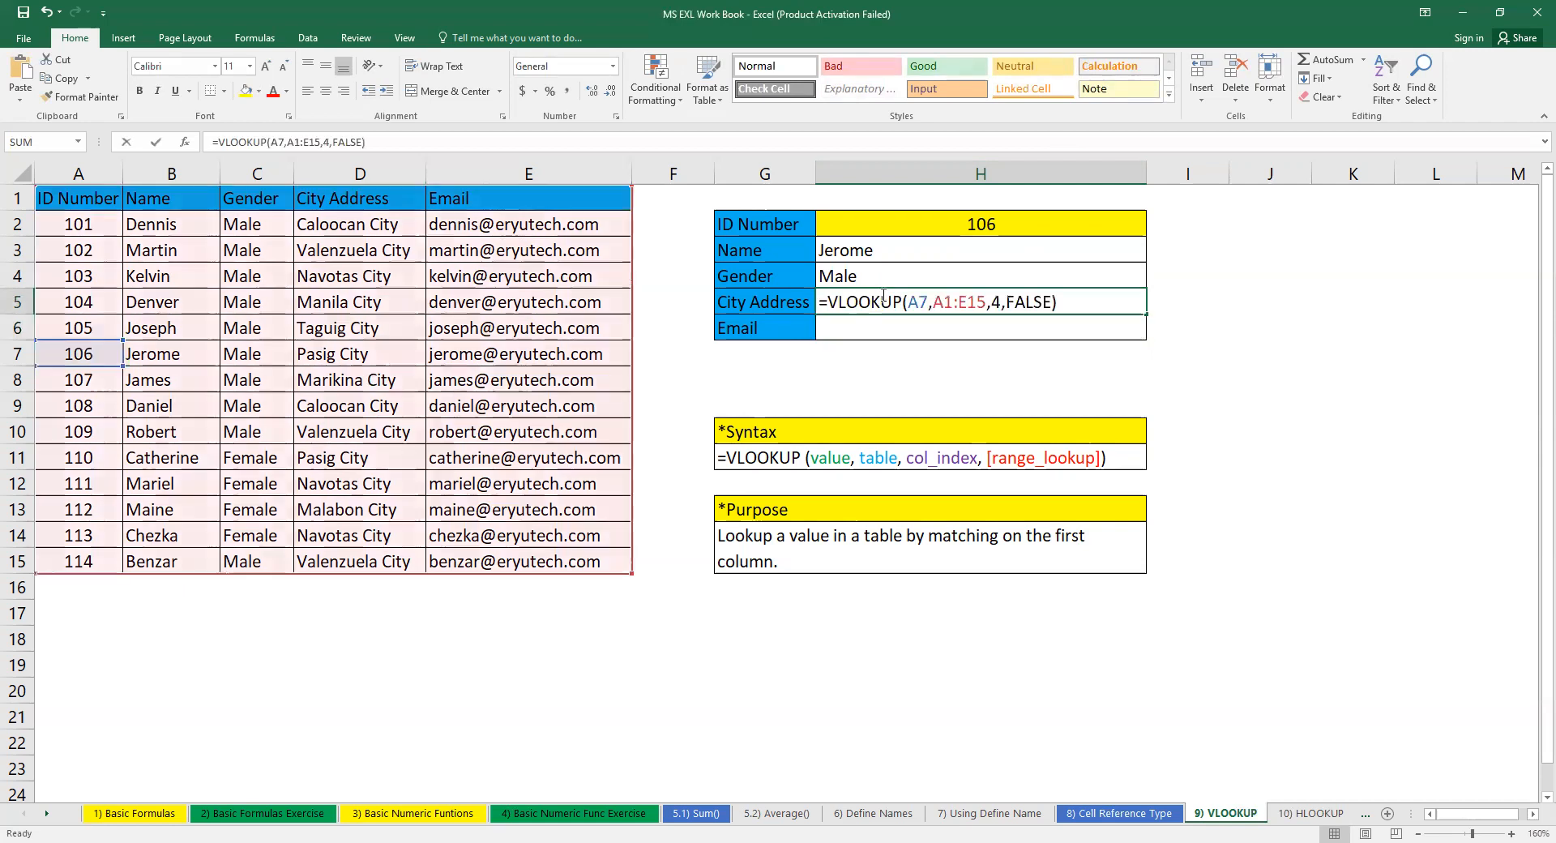
double_click(996, 302)
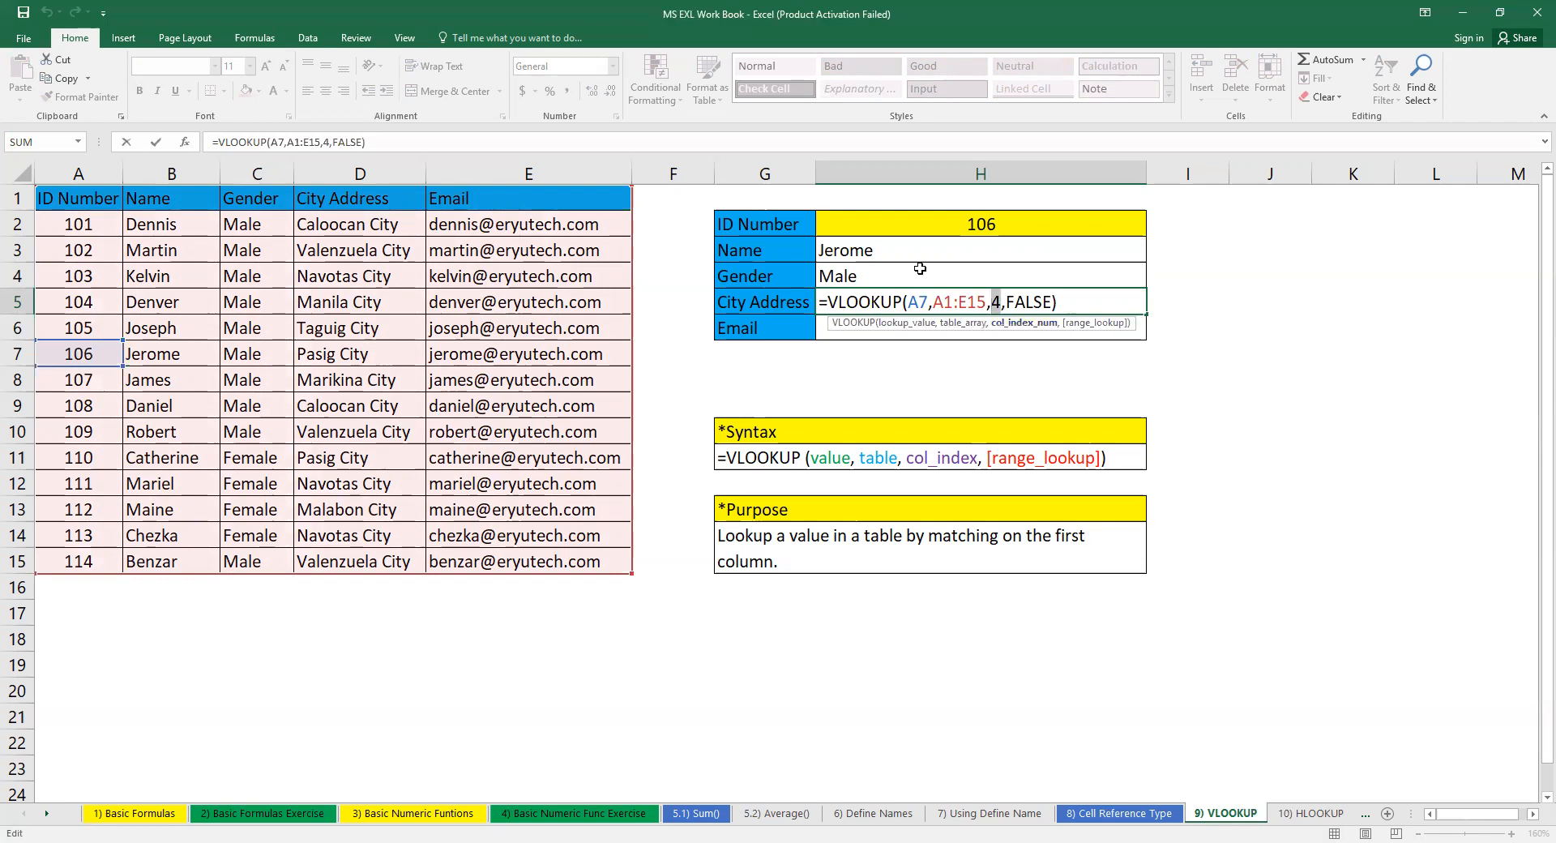
click(1011, 283)
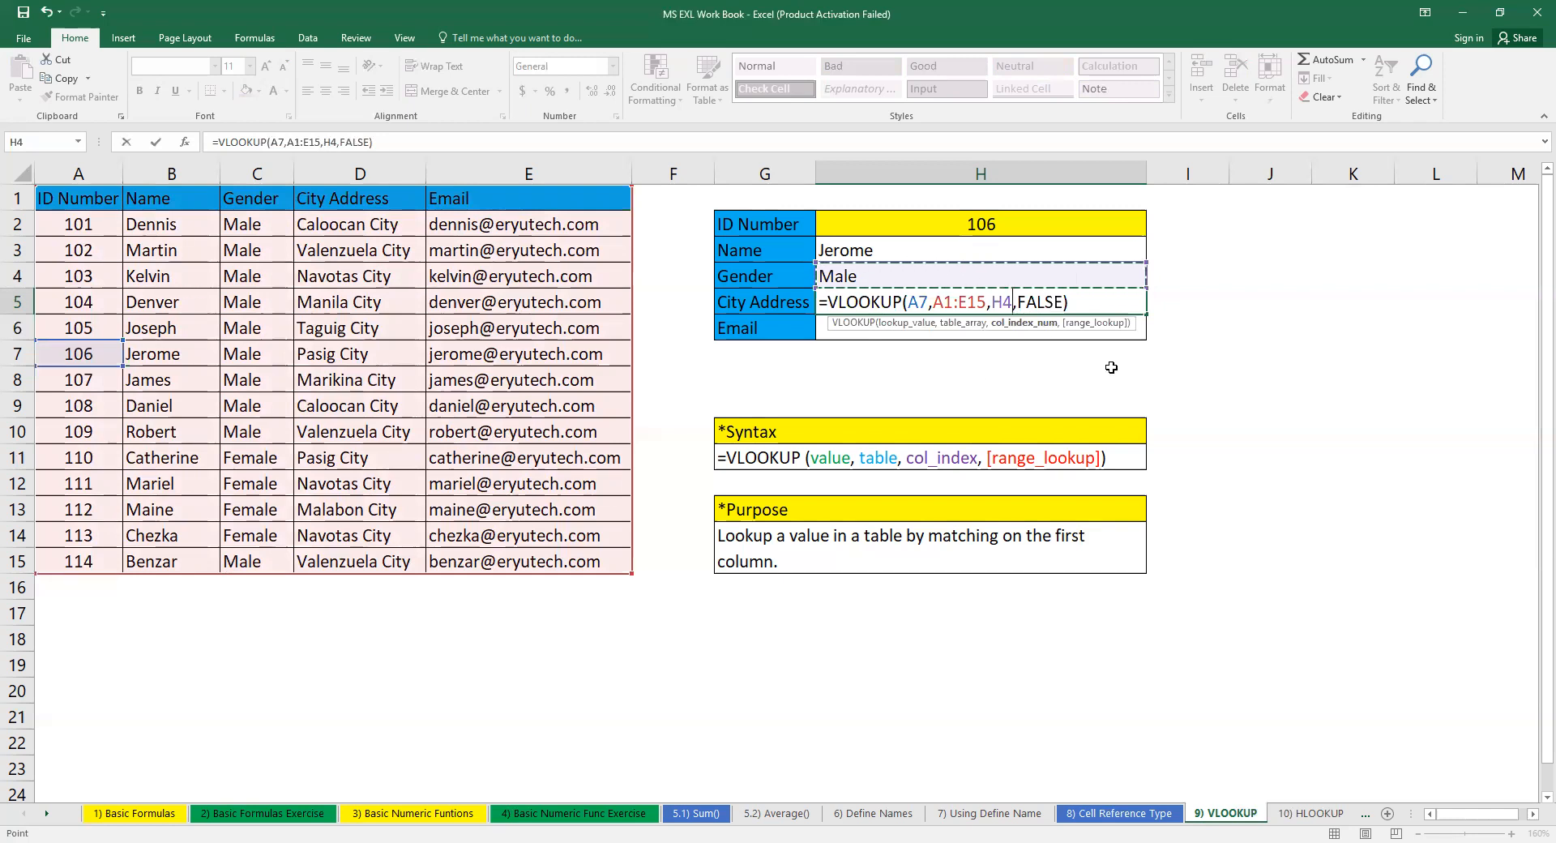
click(1277, 347)
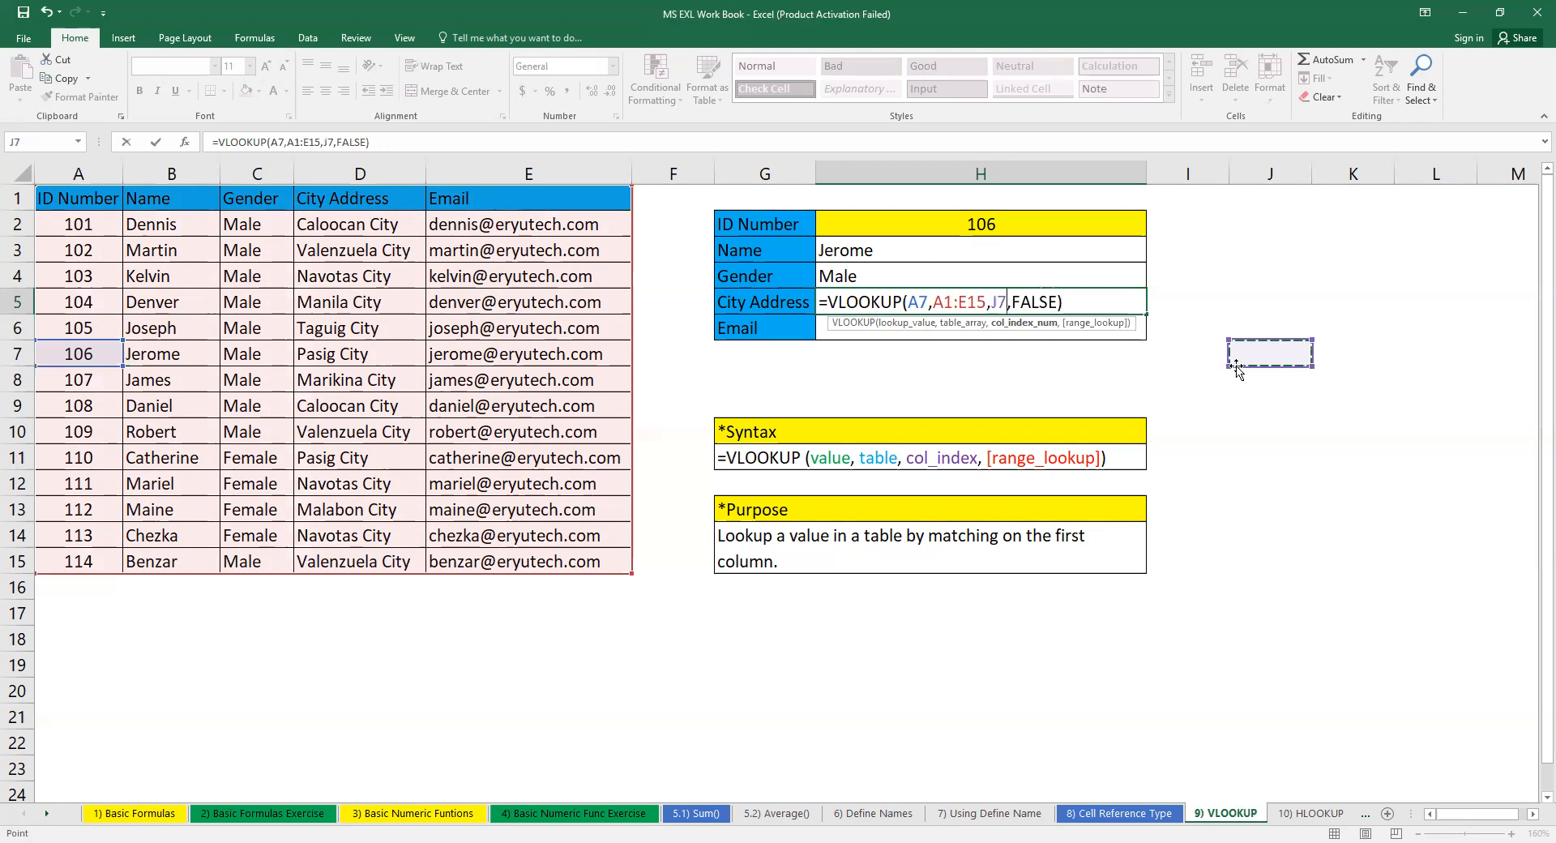
key(BackSpace)
key(BackSpace)
text(4)
key(ctrl+Return)
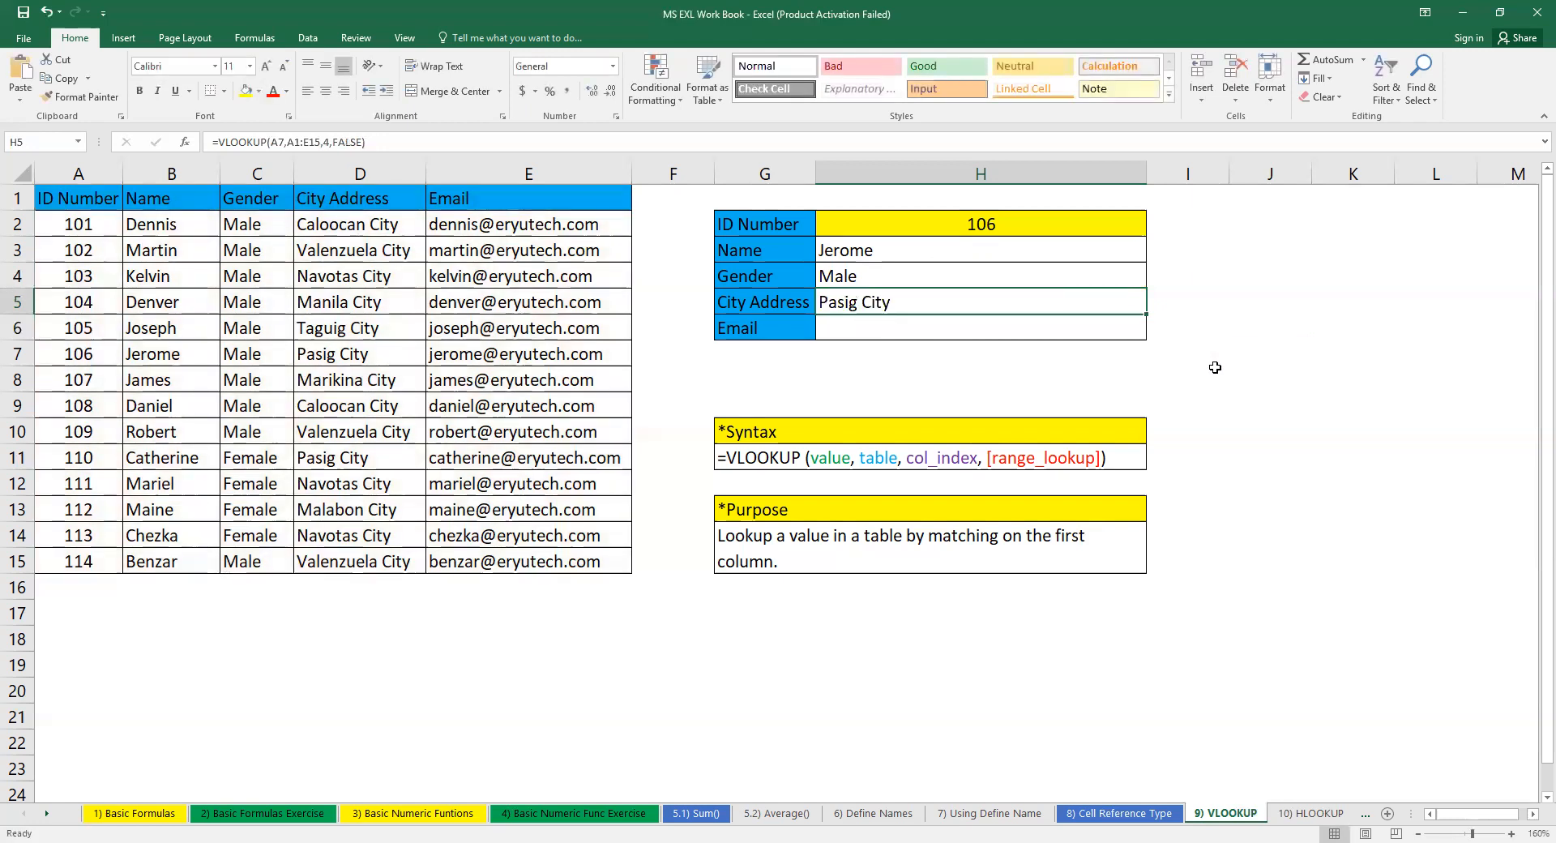
click(1240, 451)
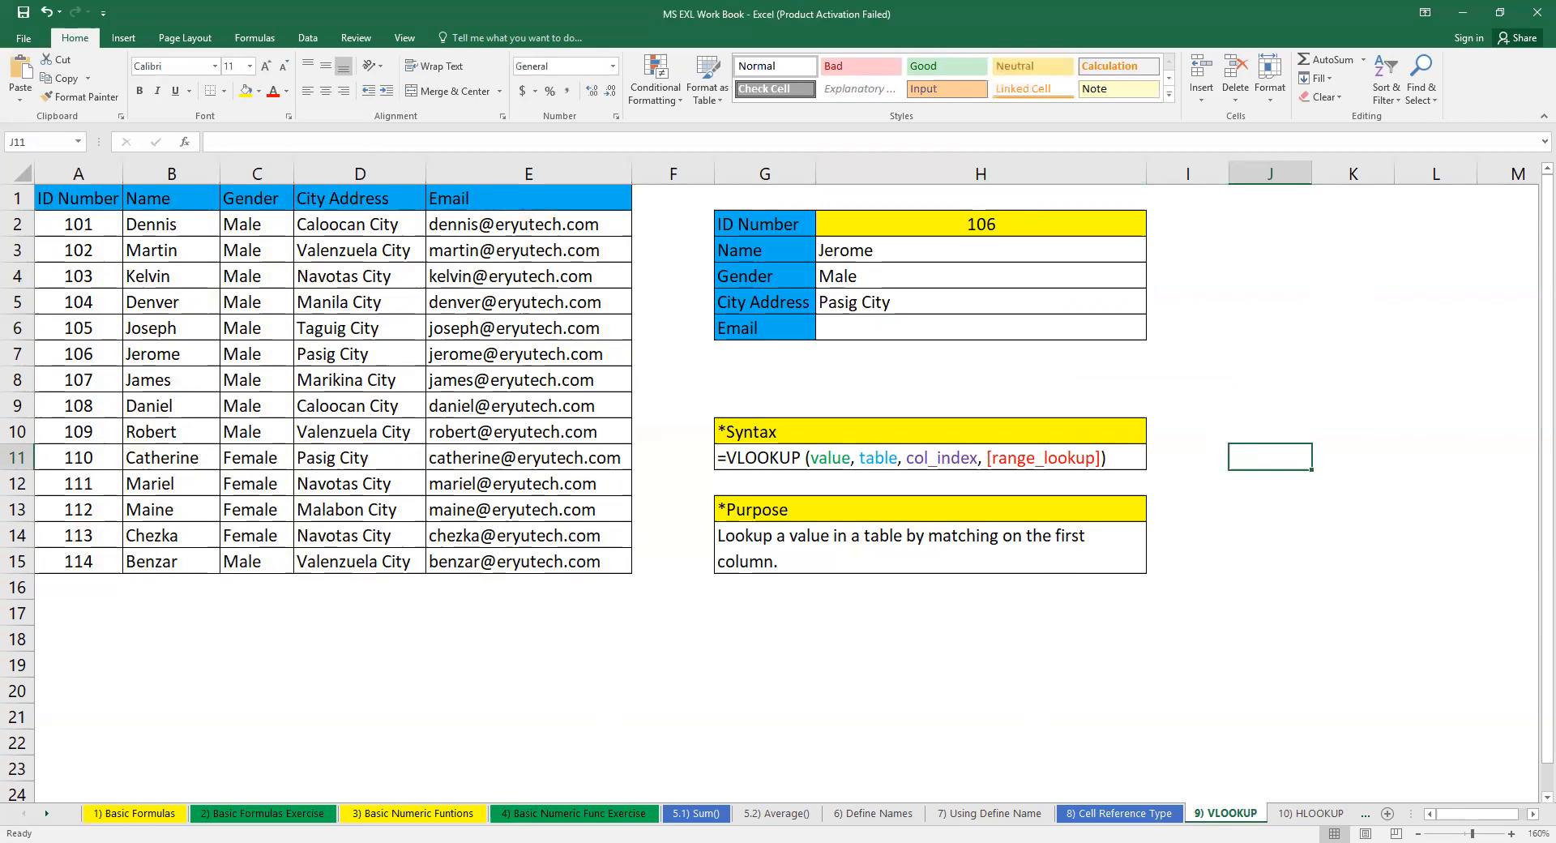
click(1464, 13)
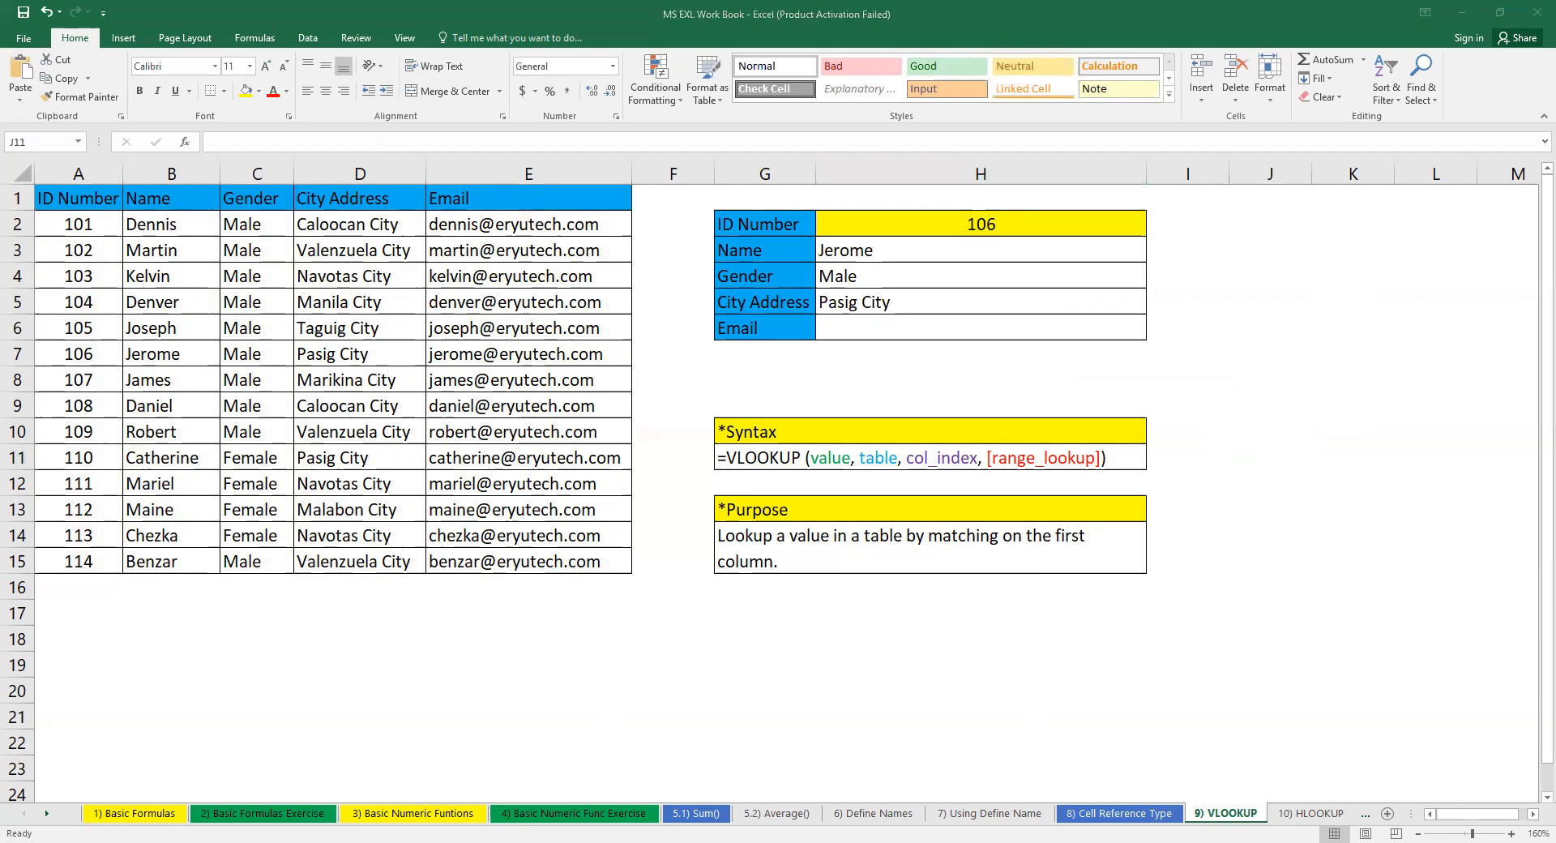